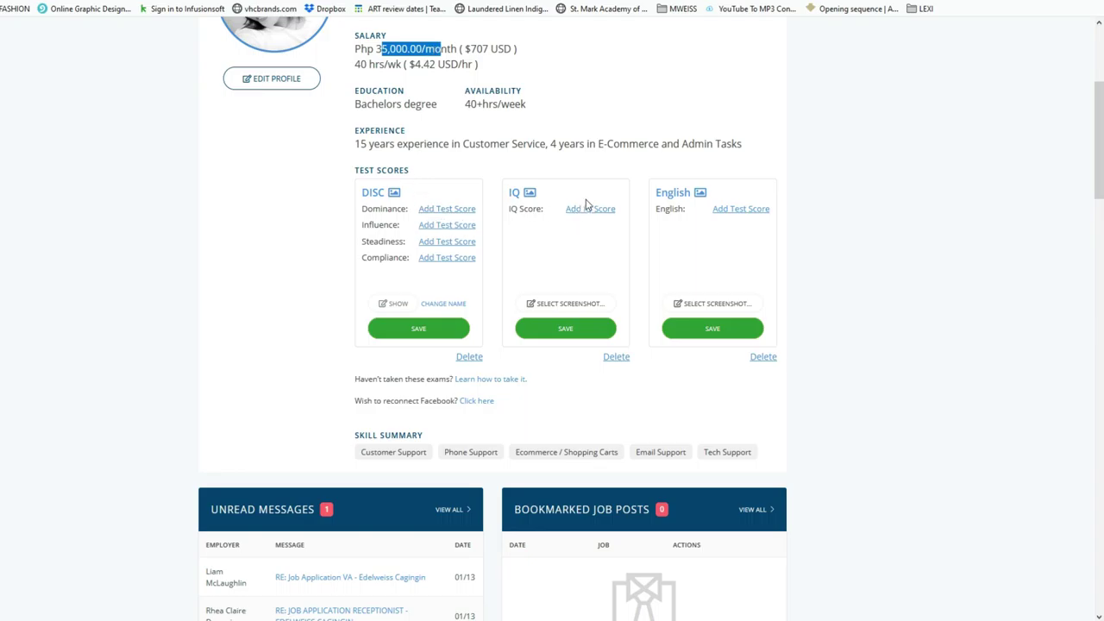
- Review the account profile's salary, education, test scores and skill summary, along with the unread messages and bookmarked job posts
scroll(517, 155, up, 1)
click(485, 140)
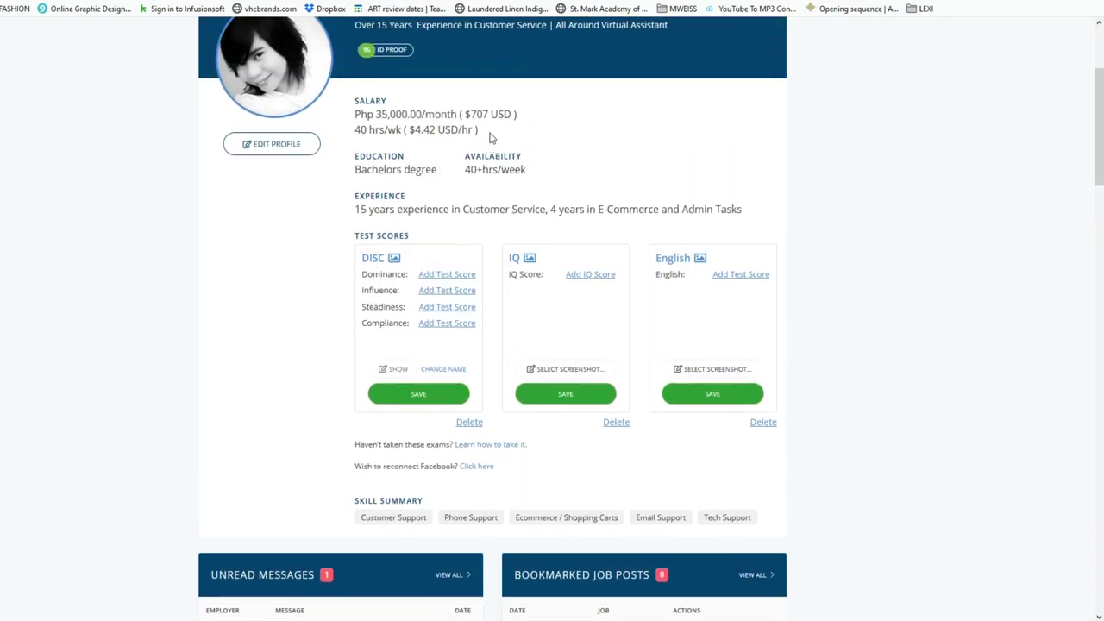
scroll(495, 136, down, 1)
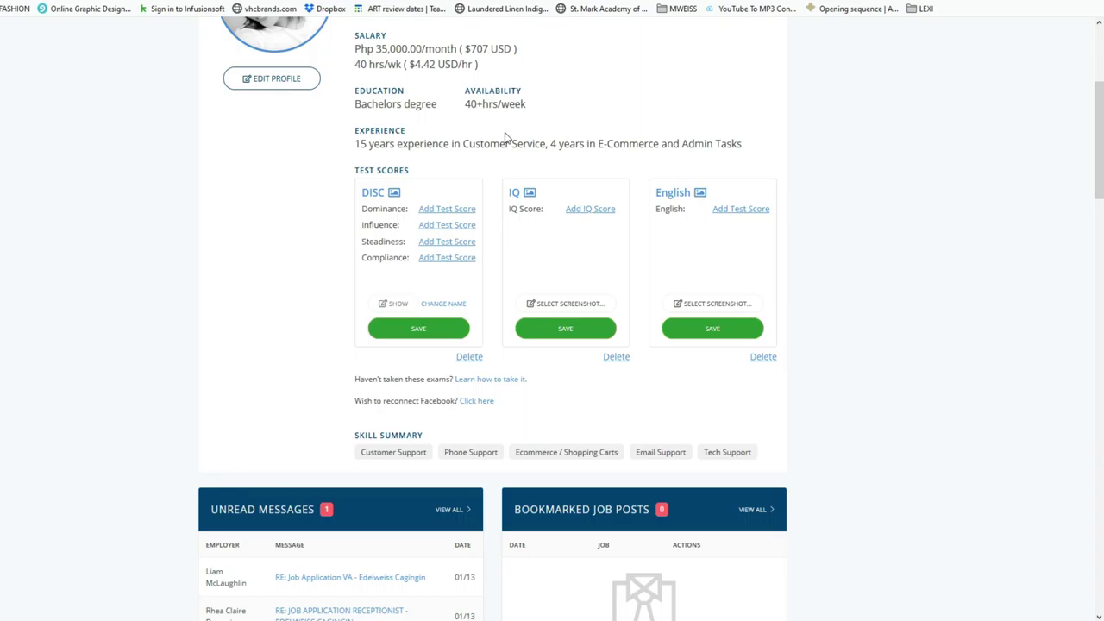
scroll(783, 310, up, 3)
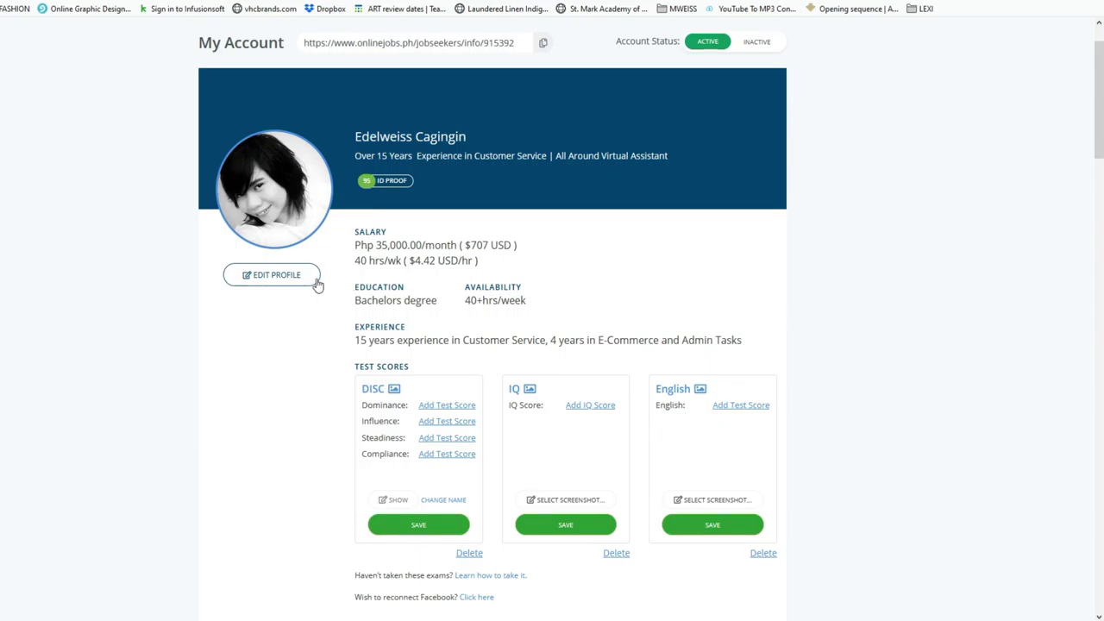
scroll(539, 266, down, 3)
scroll(518, 284, down, 4)
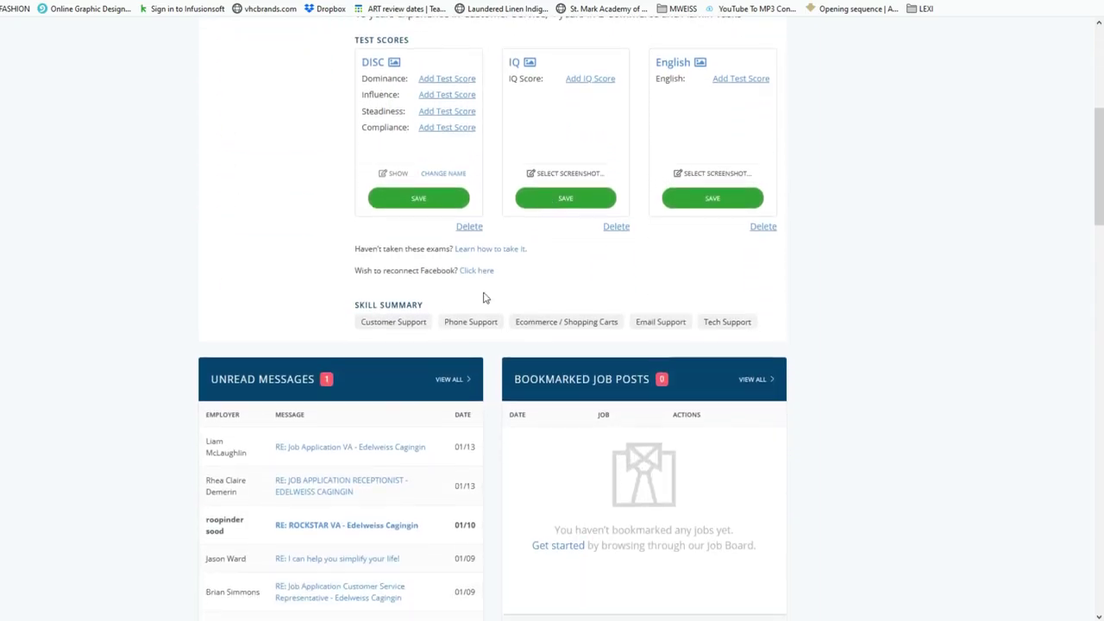
scroll(457, 354, down, 1)
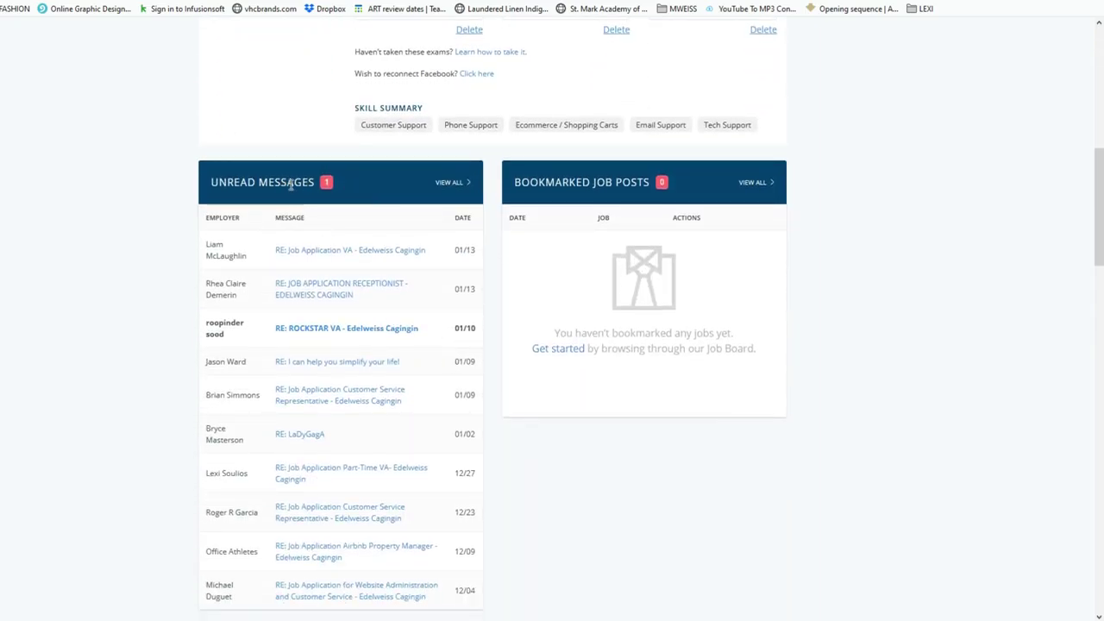
scroll(401, 289, up, 1)
scroll(367, 322, down, 2)
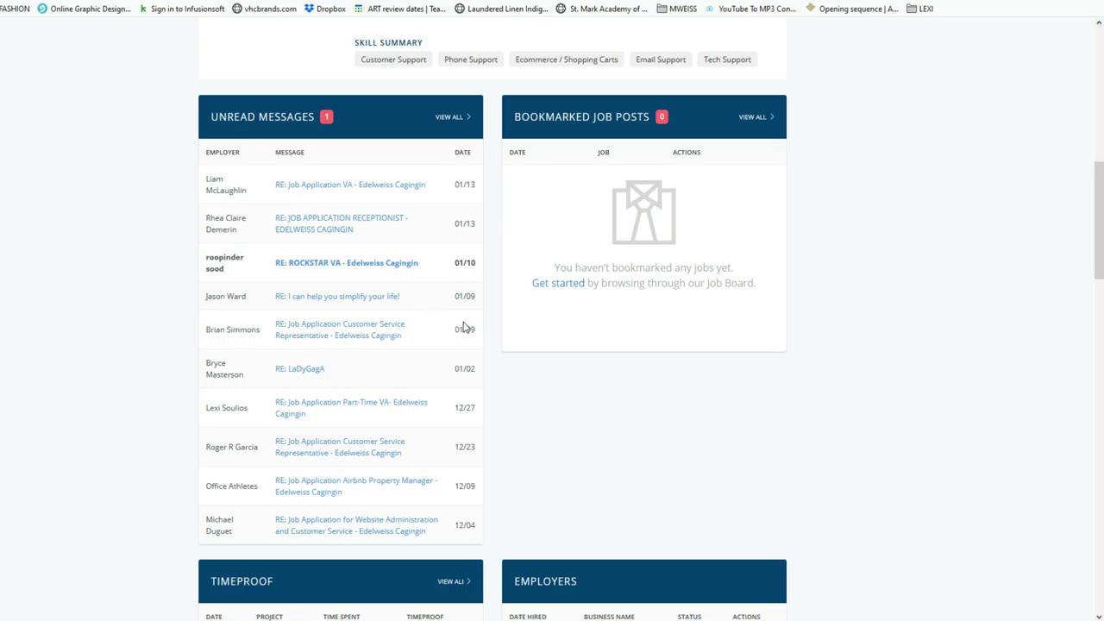
scroll(511, 317, up, 1)
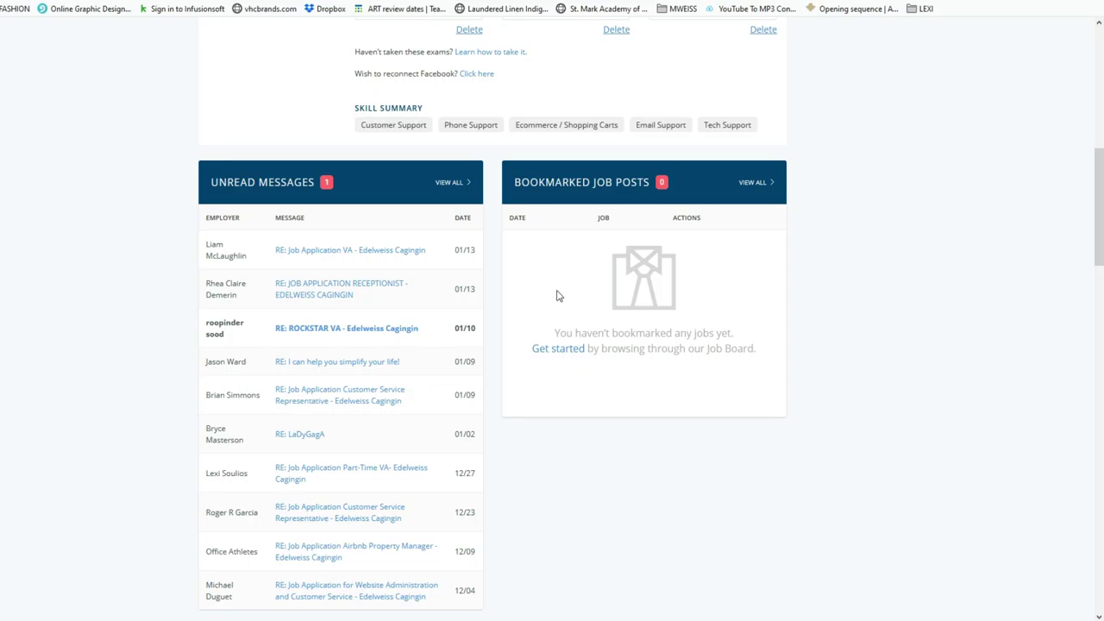
scroll(653, 302, up, 3)
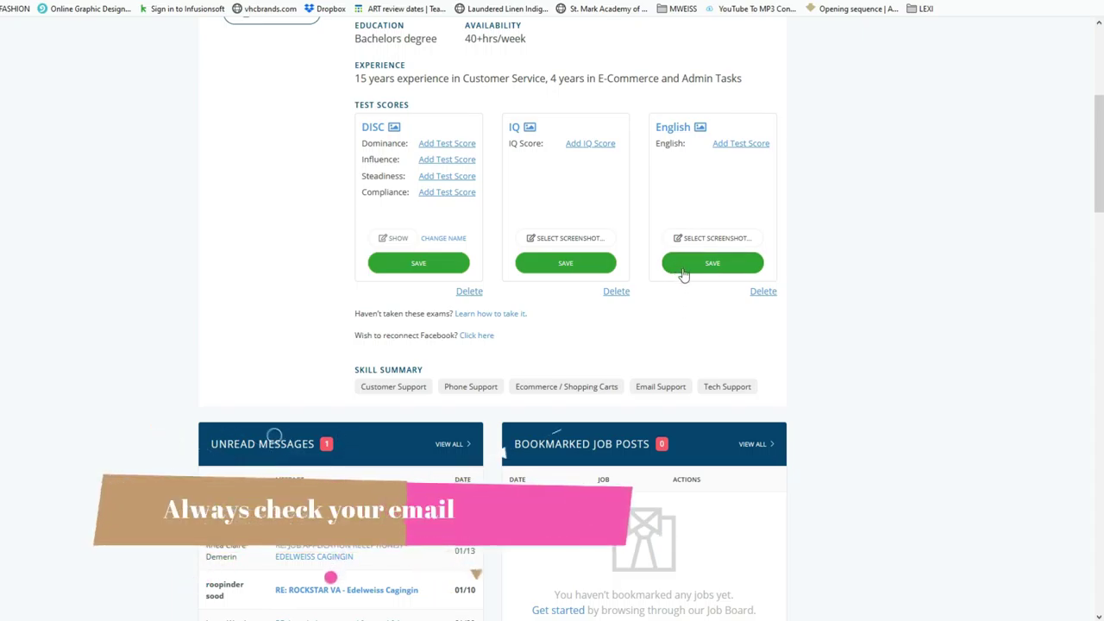
scroll(862, 289, up, 3)
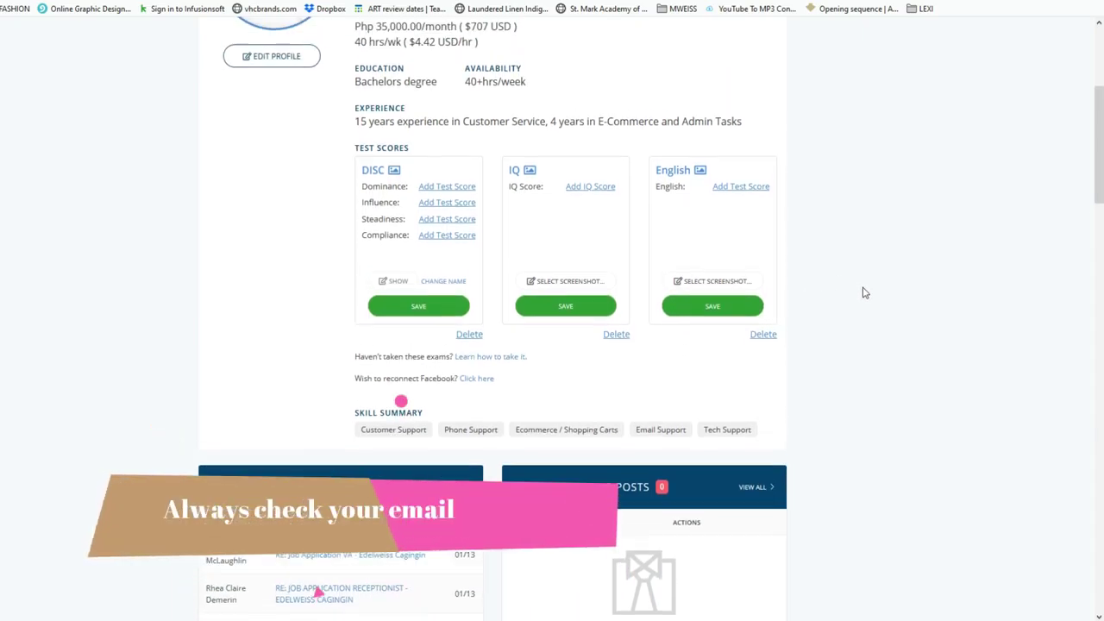
- Go to the job board, look through the latest job posts and open the full list of posts
scroll(849, 267, up, 5)
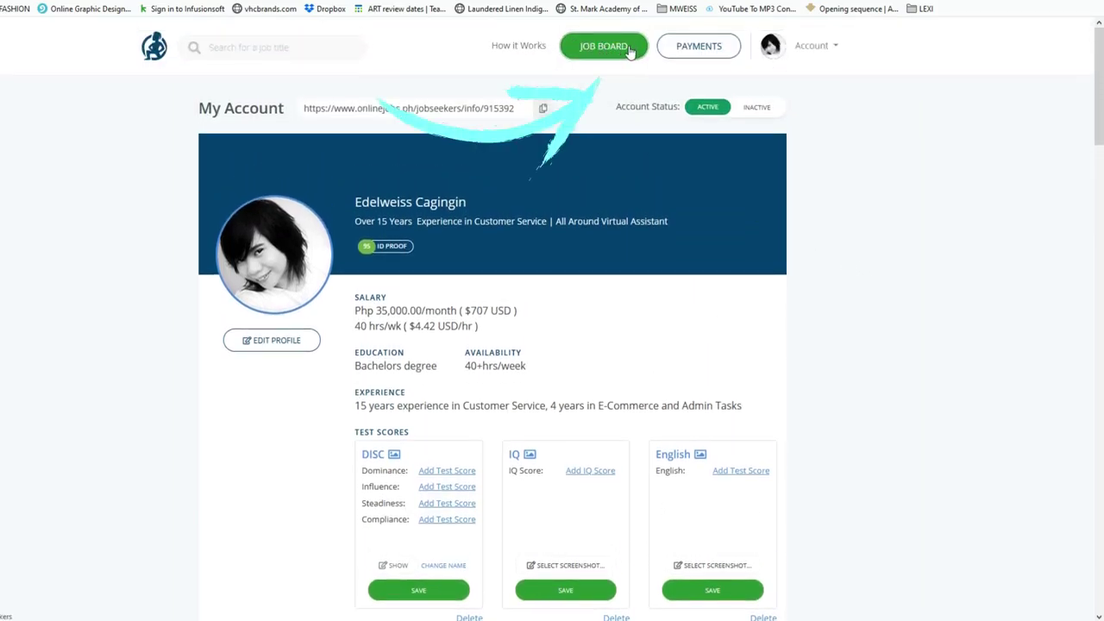
click(630, 52)
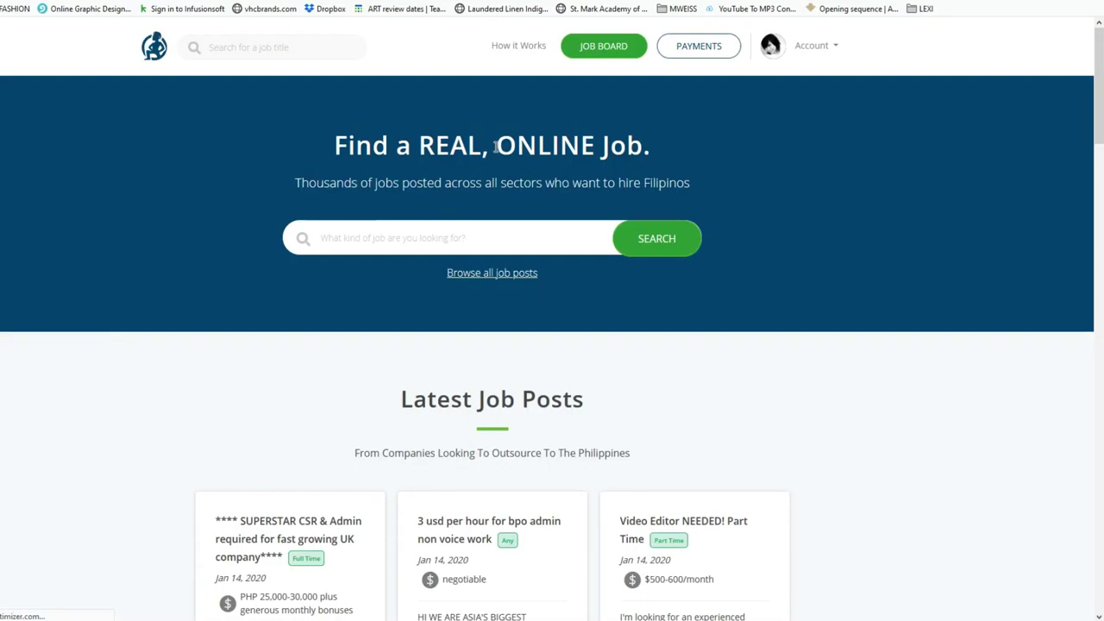
scroll(434, 263, down, 3)
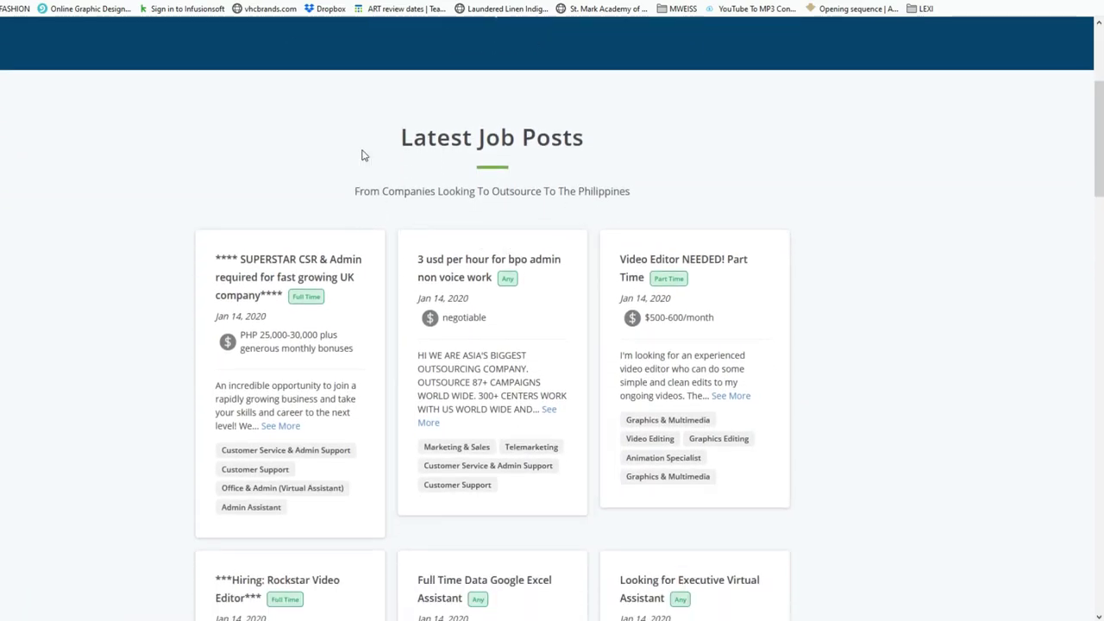
scroll(508, 238, down, 7)
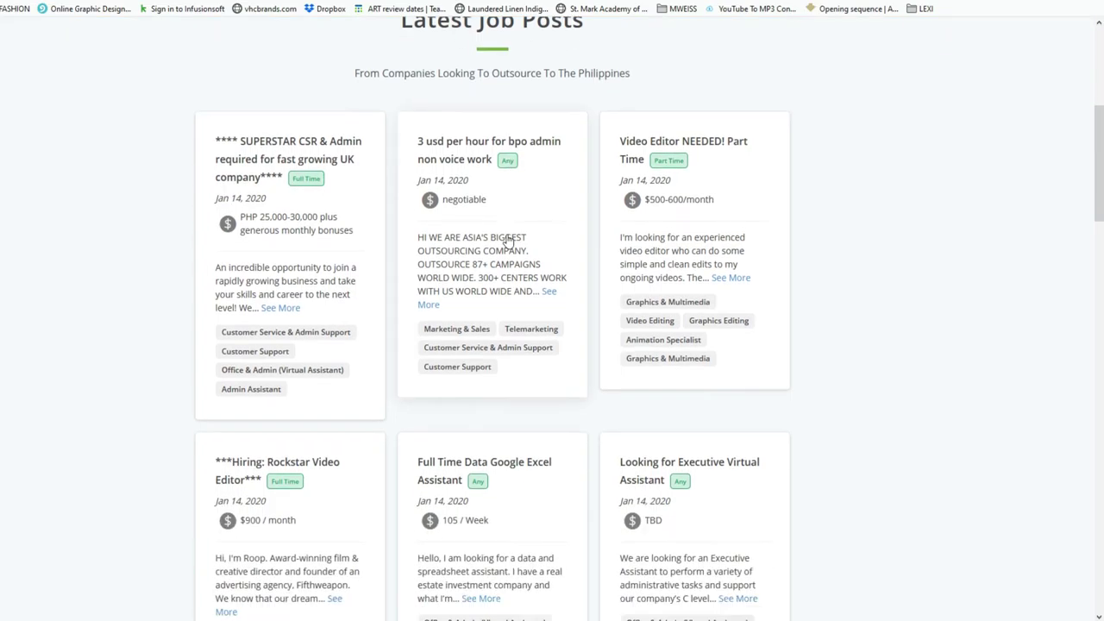
scroll(506, 235, down, 2)
scroll(505, 233, up, 2)
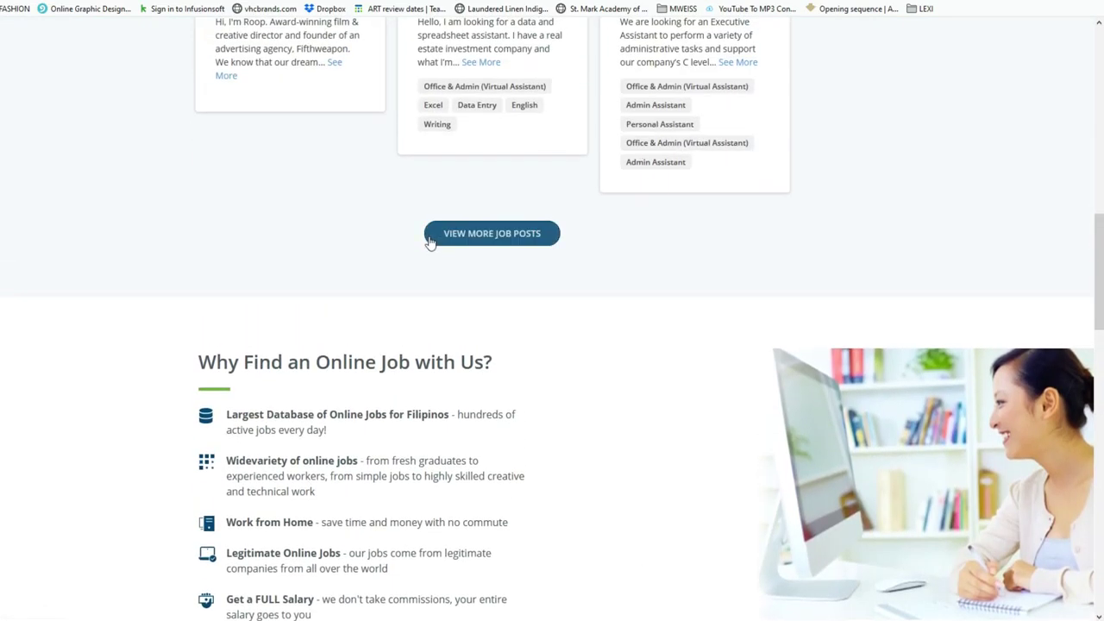
click(517, 235)
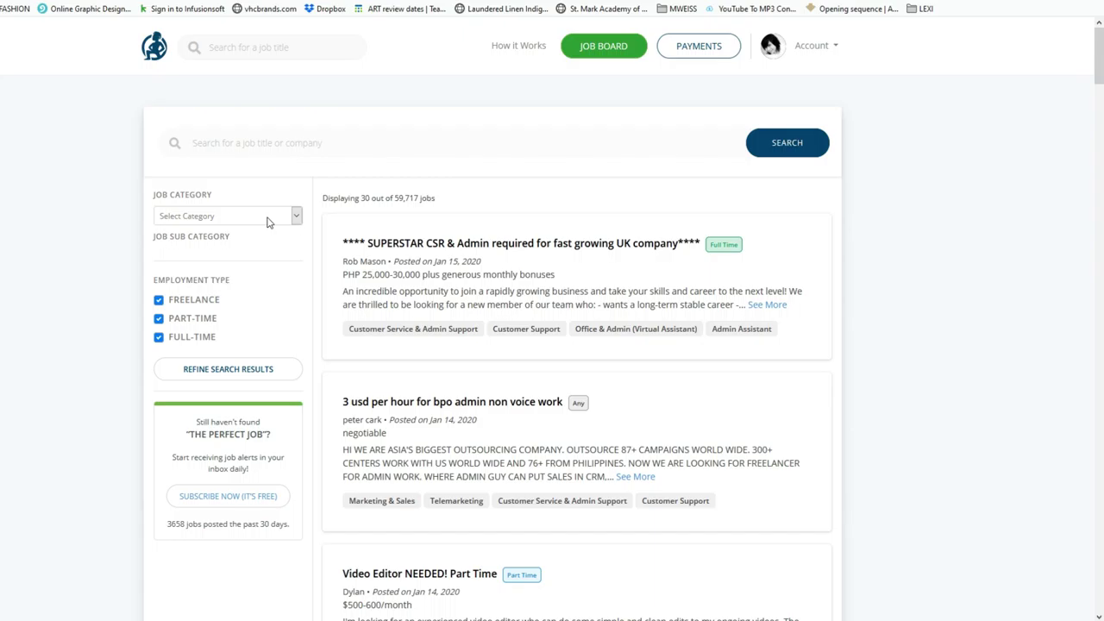
- Filter the job listings by the Customer Service & Admin Support category, keeping all sub categories and employment types
click(267, 217)
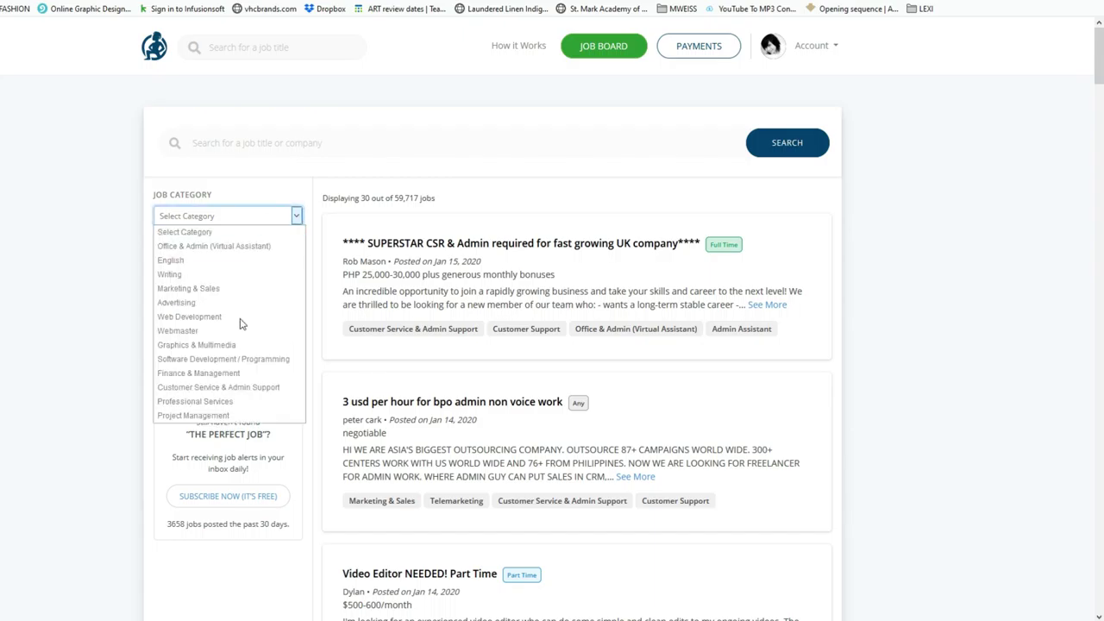
click(252, 390)
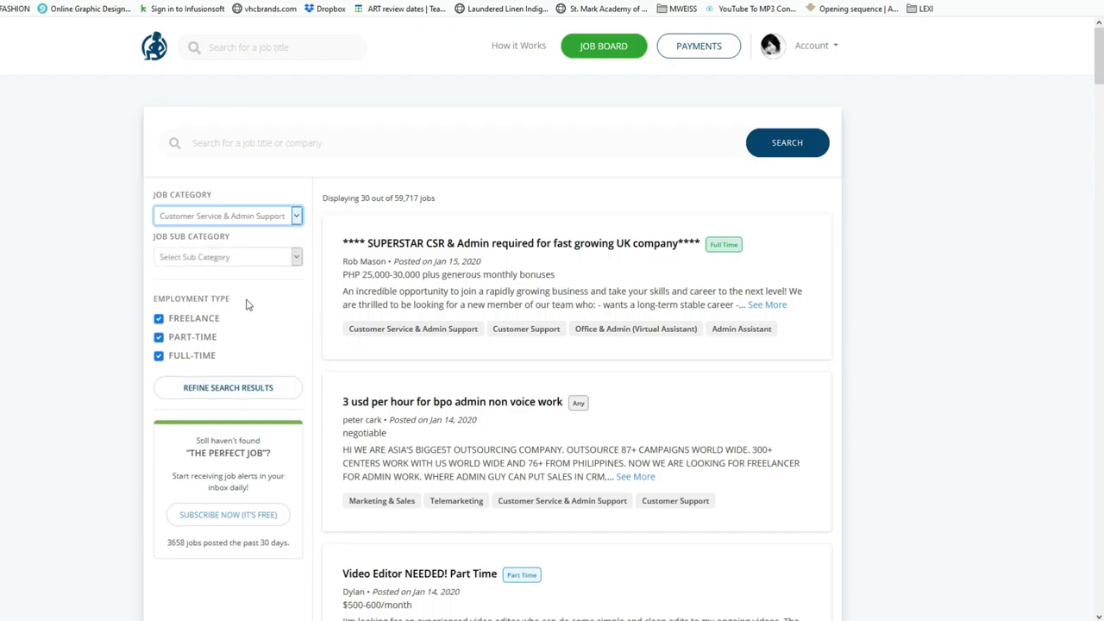
click(255, 258)
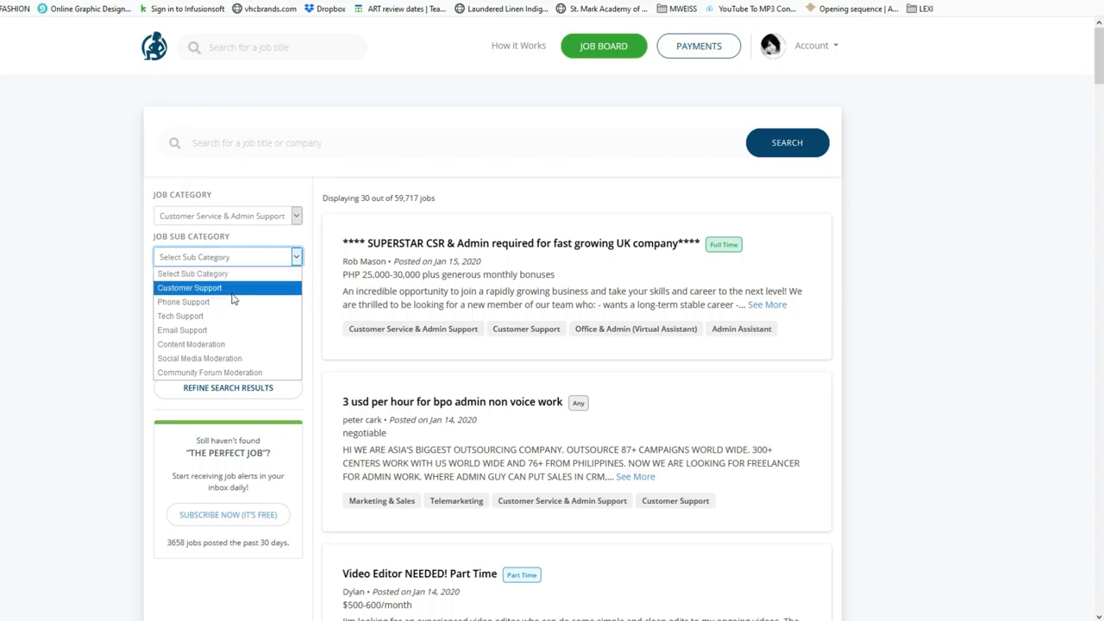
click(128, 271)
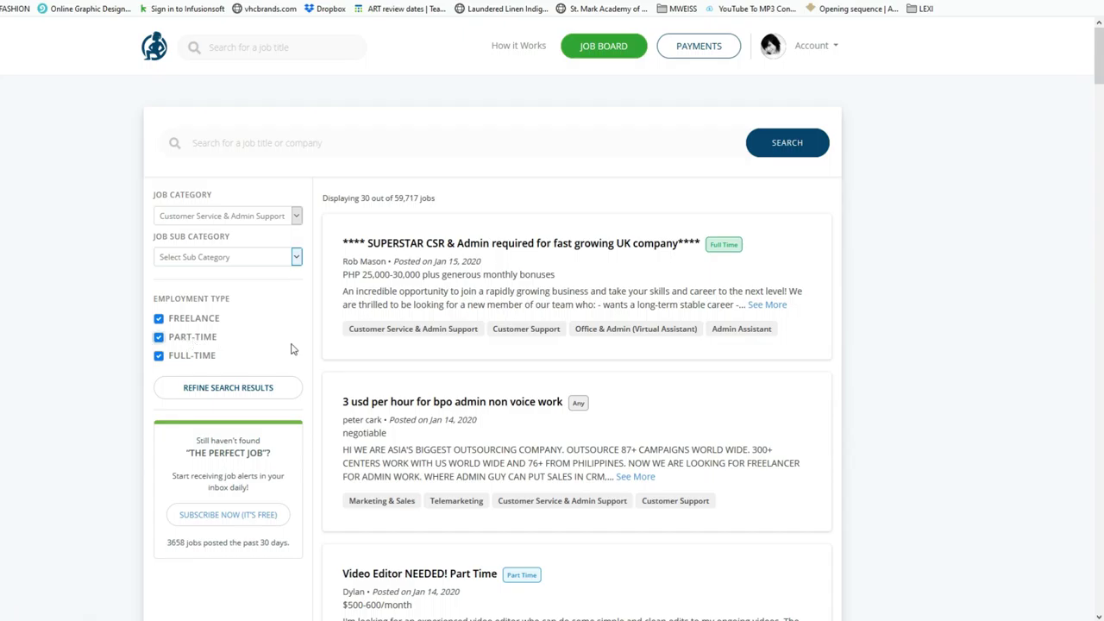
click(252, 391)
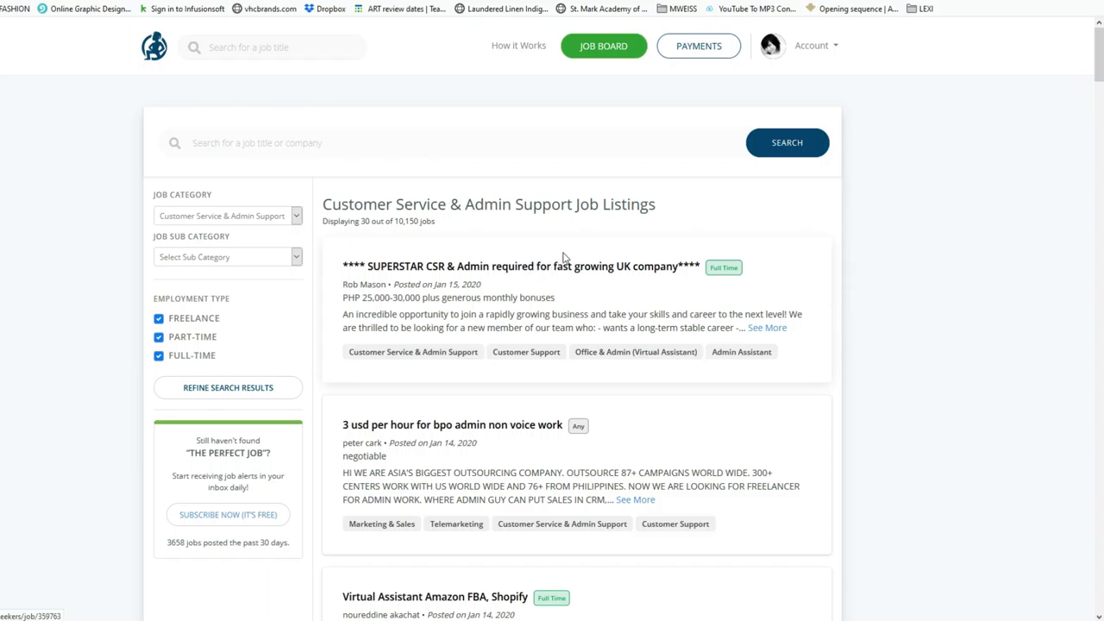
- Open the "SUPERSTAR CSR & Admin required for fast growing UK company" post in a new tab and switch to it
scroll(604, 276, down, 1)
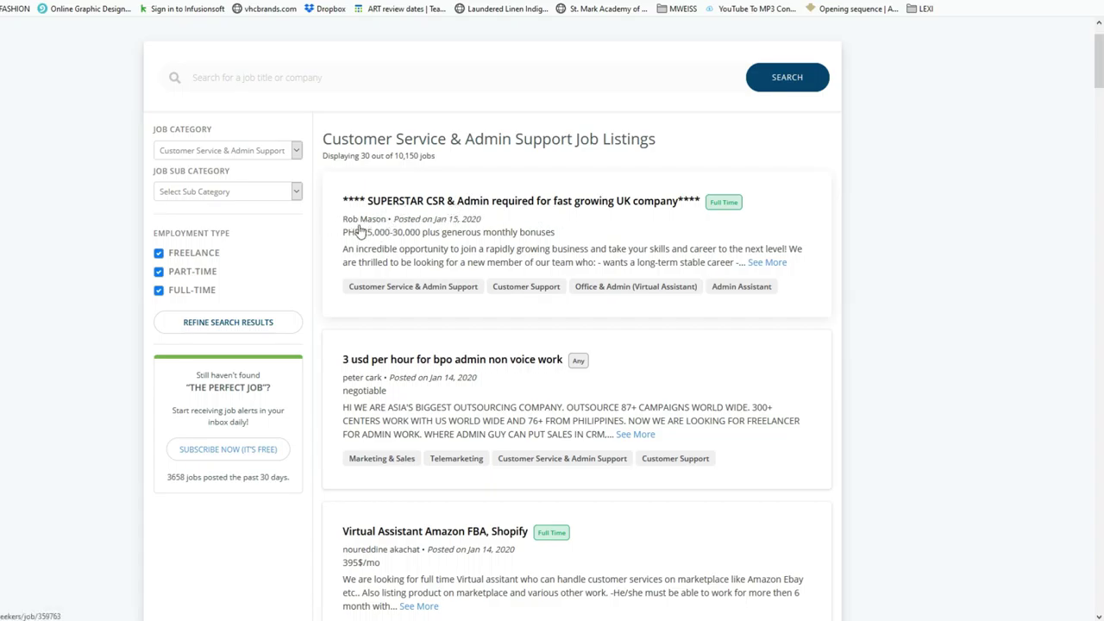
right_click(462, 207)
click(517, 214)
key(ctrl+Tab)
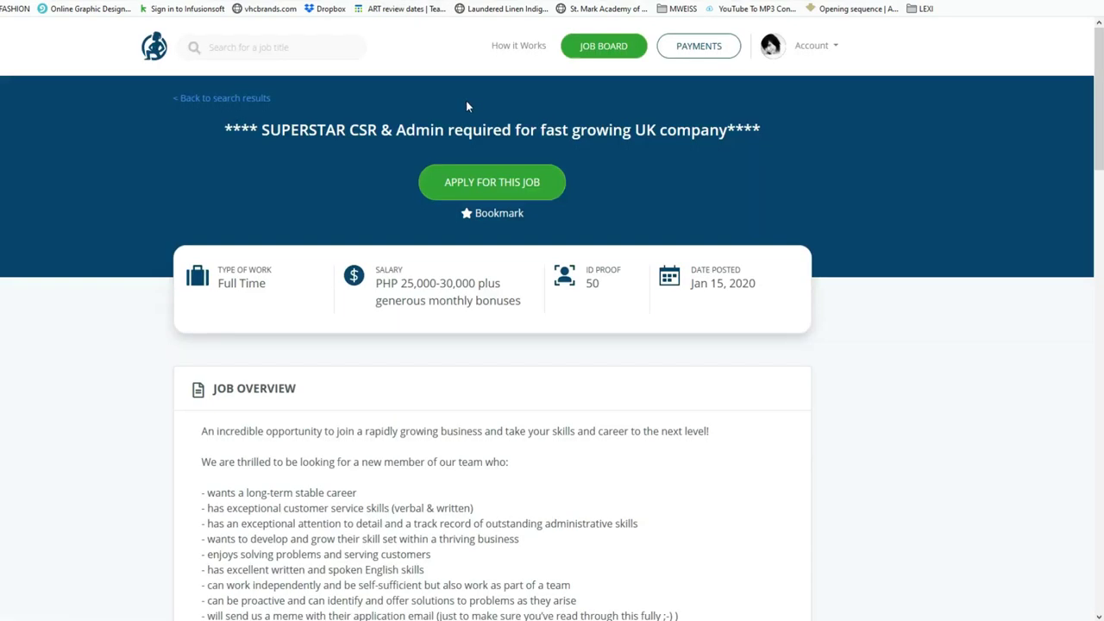
- Read the post's job details and overview, highlighting the opening sentence and the first desired applicant qualities
scroll(839, 247, down, 3)
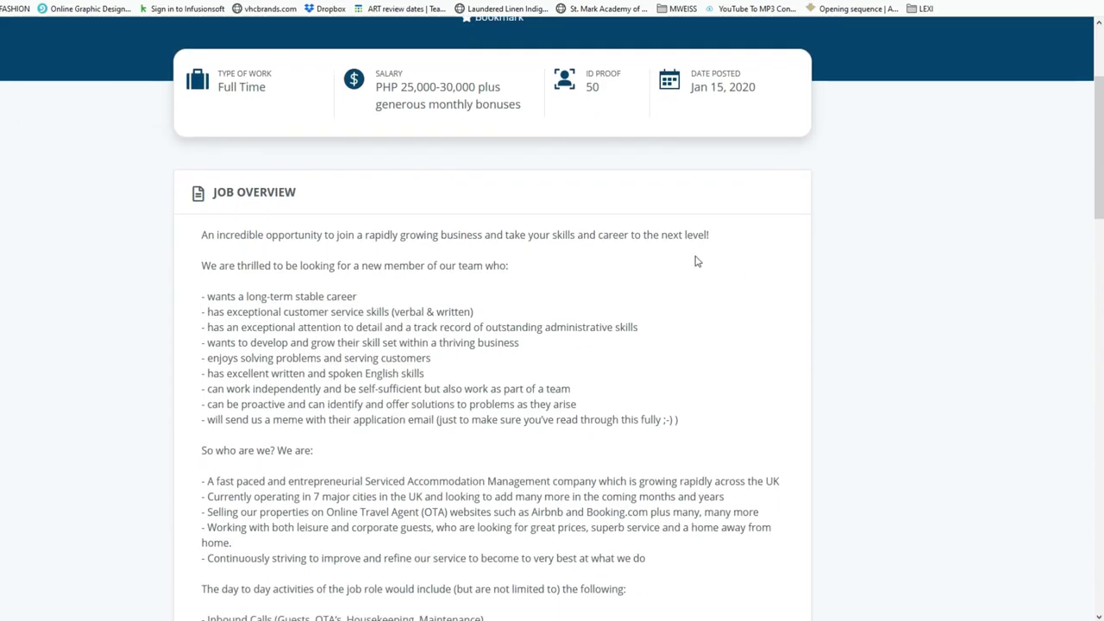
scroll(696, 260, down, 1)
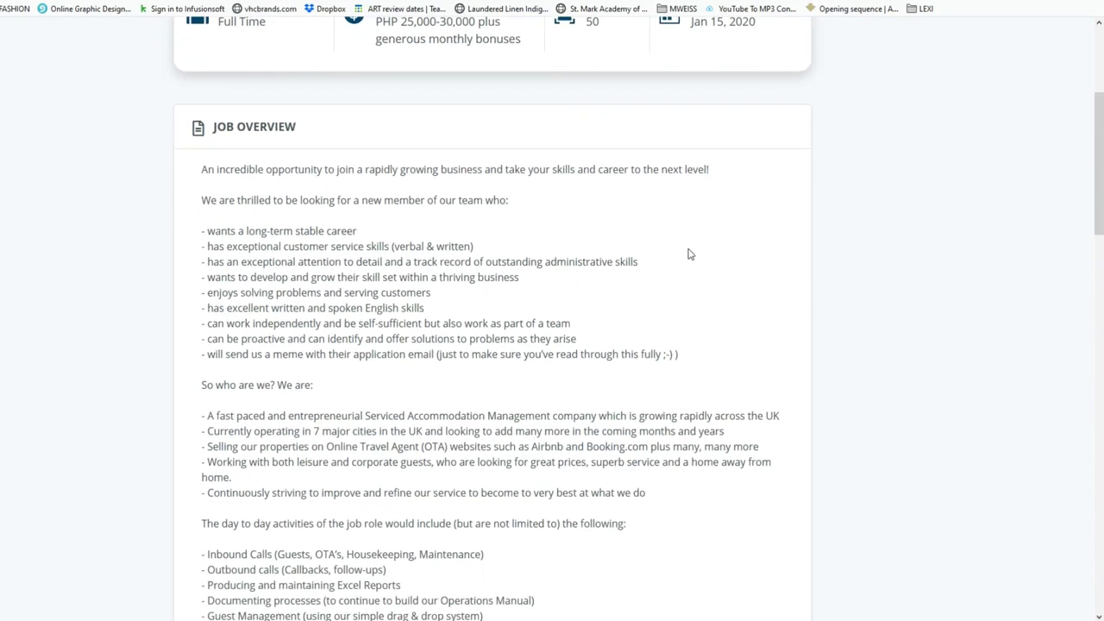
scroll(681, 259, up, 2)
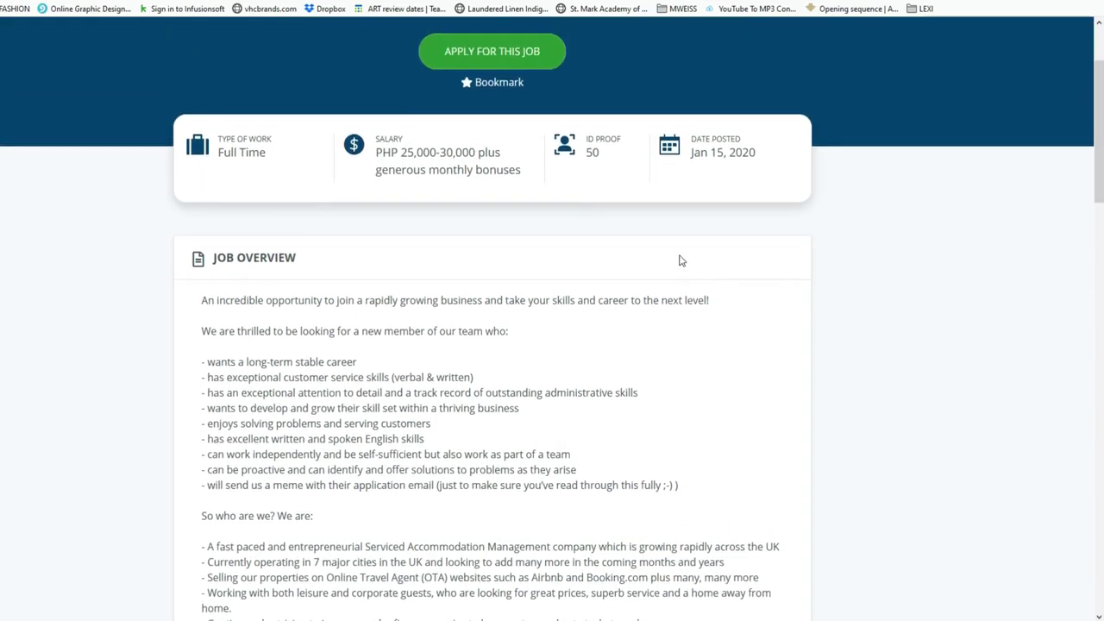
scroll(670, 261, down, 2)
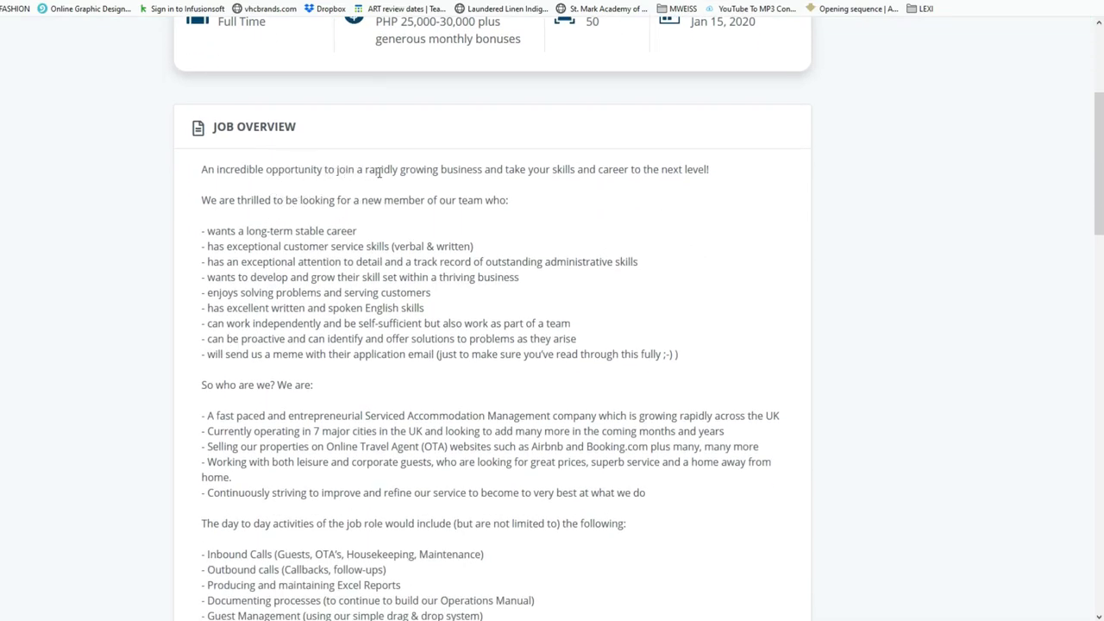
drag(434, 169, 712, 191)
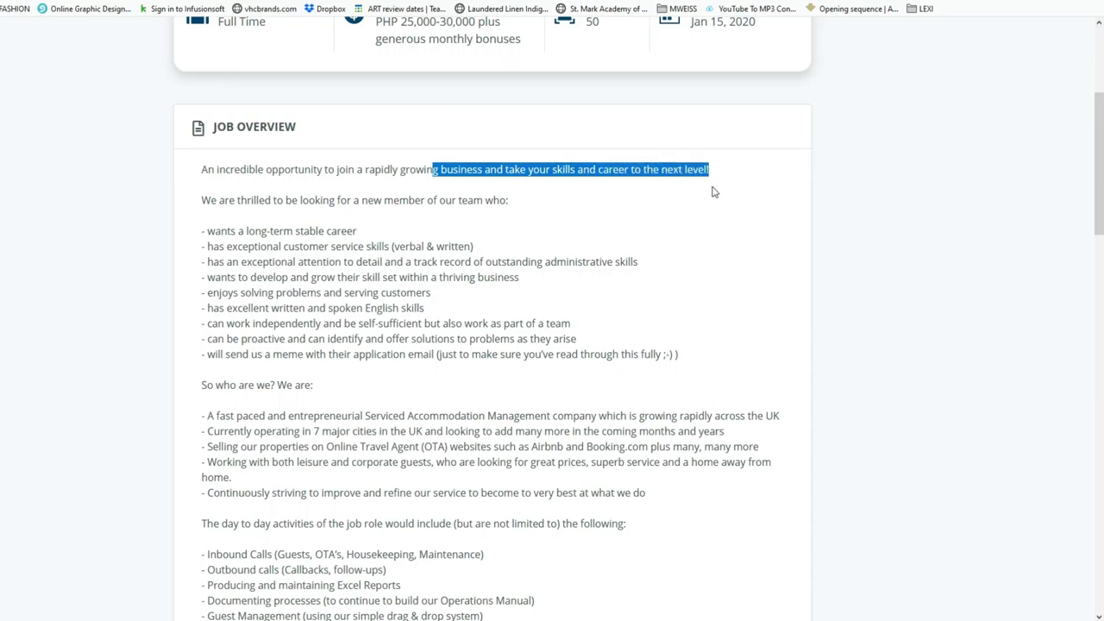
scroll(481, 247, down, 1)
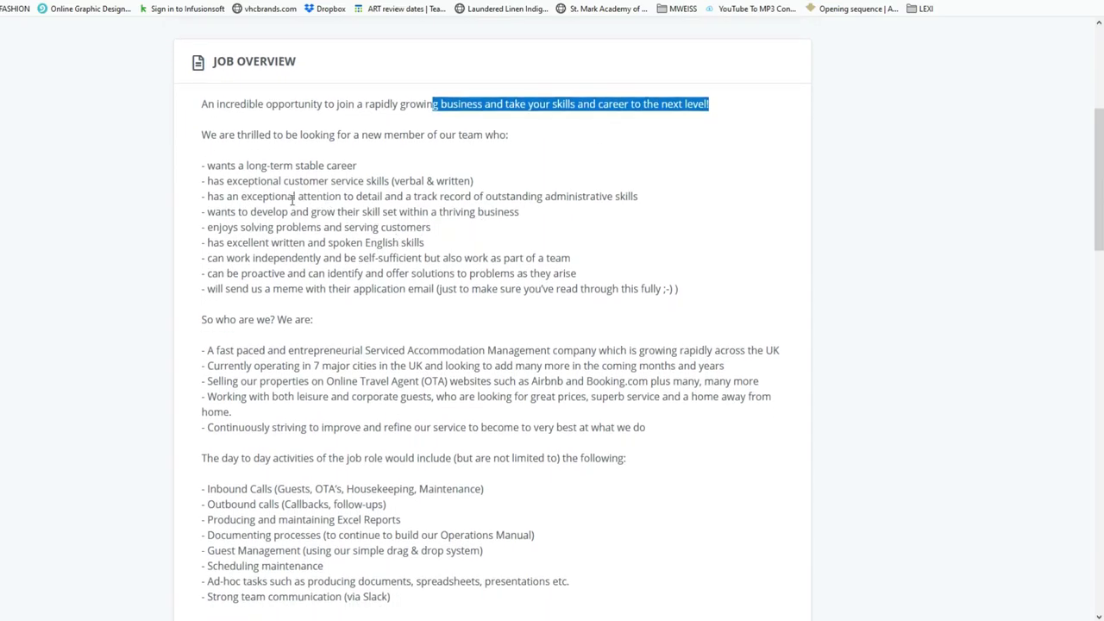
drag(215, 166, 376, 182)
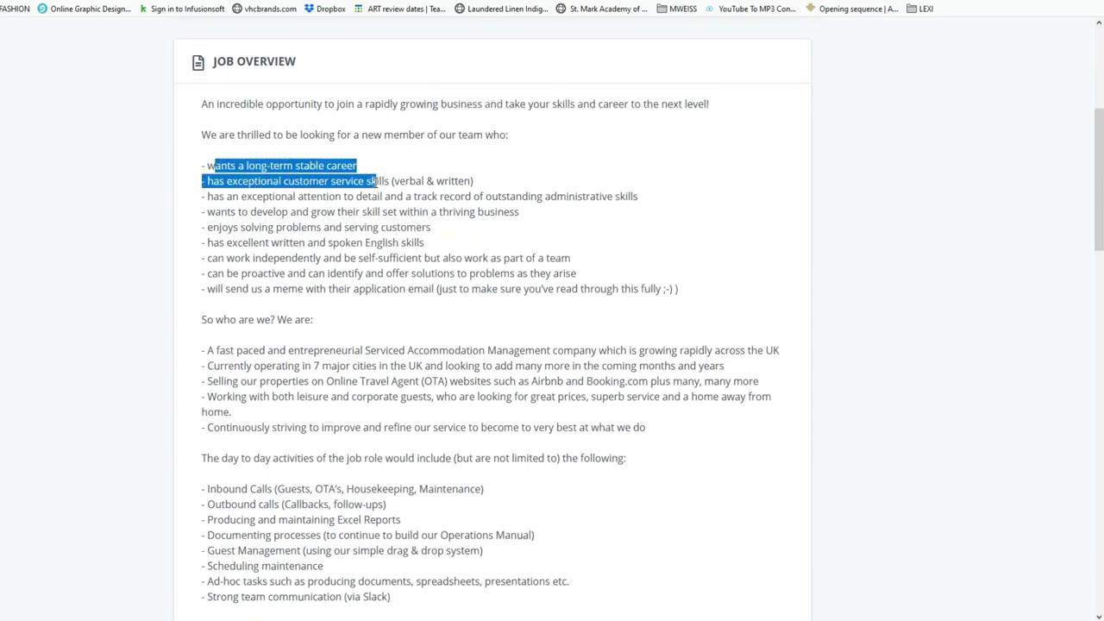
click(393, 200)
scroll(393, 201, down, 1)
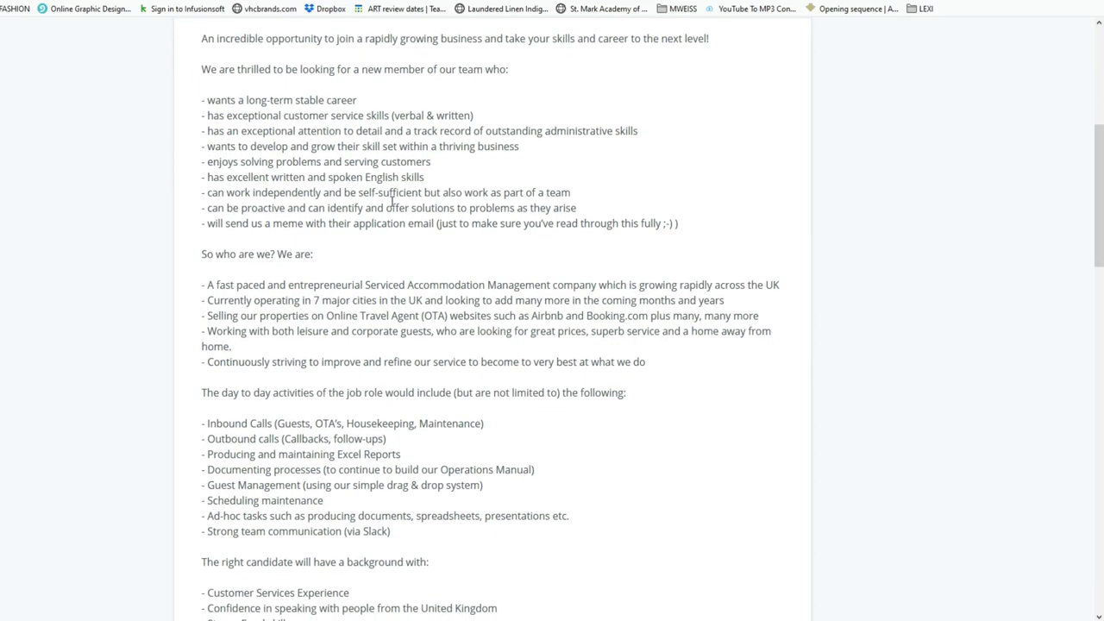
drag(317, 100, 378, 110)
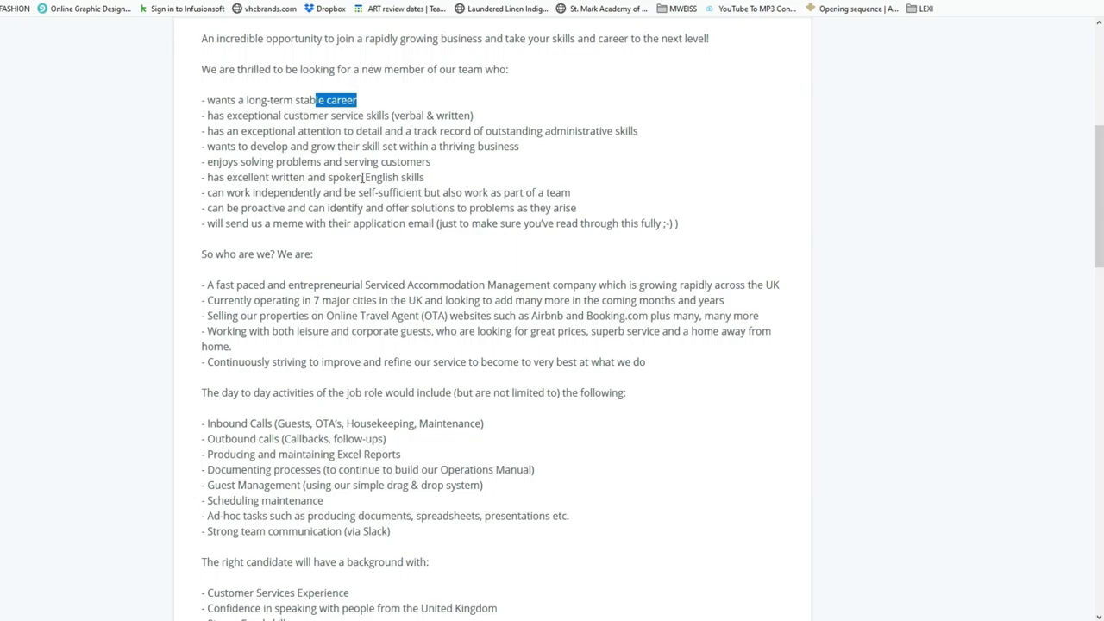
drag(421, 118, 485, 125)
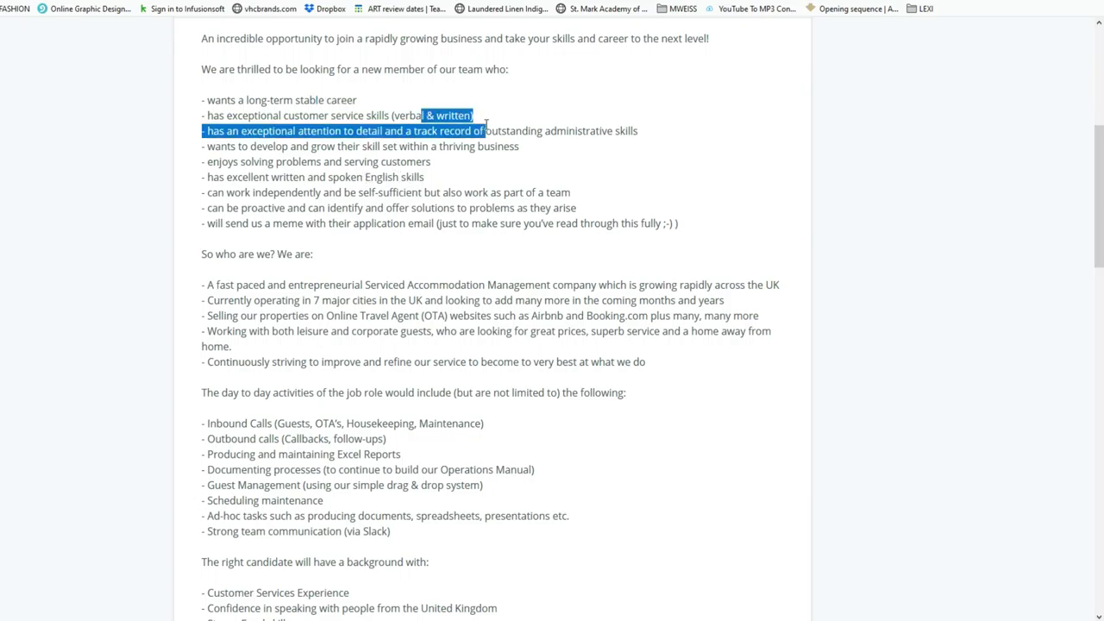
- Read the rest of the job overview: company description, daily activities, required background, working hours and application instructions
scroll(401, 242, down, 2)
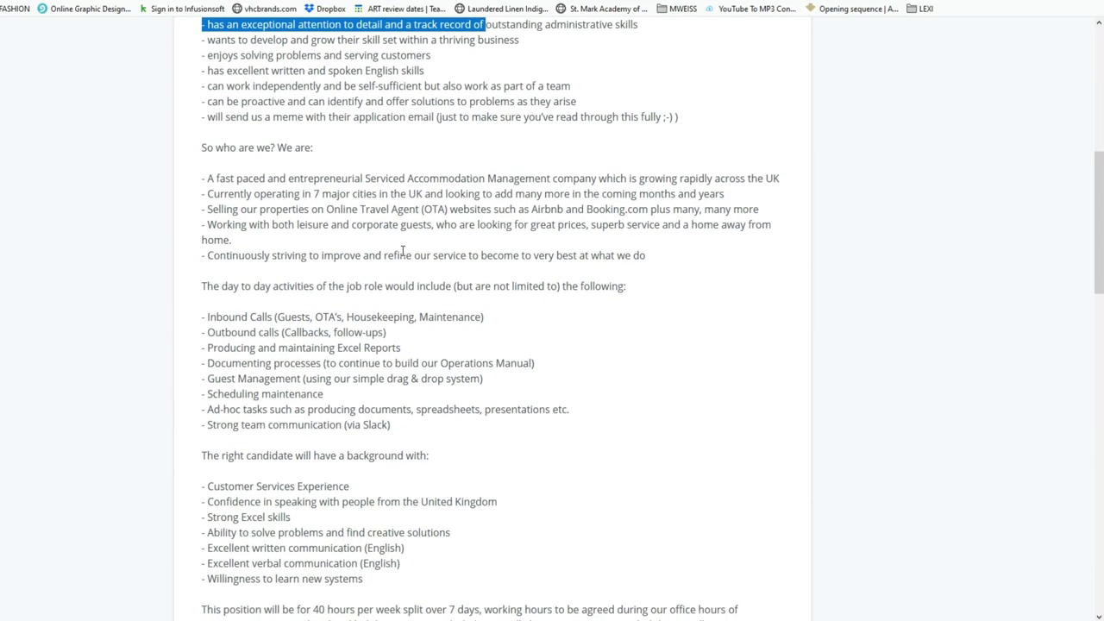
scroll(371, 144, down, 1)
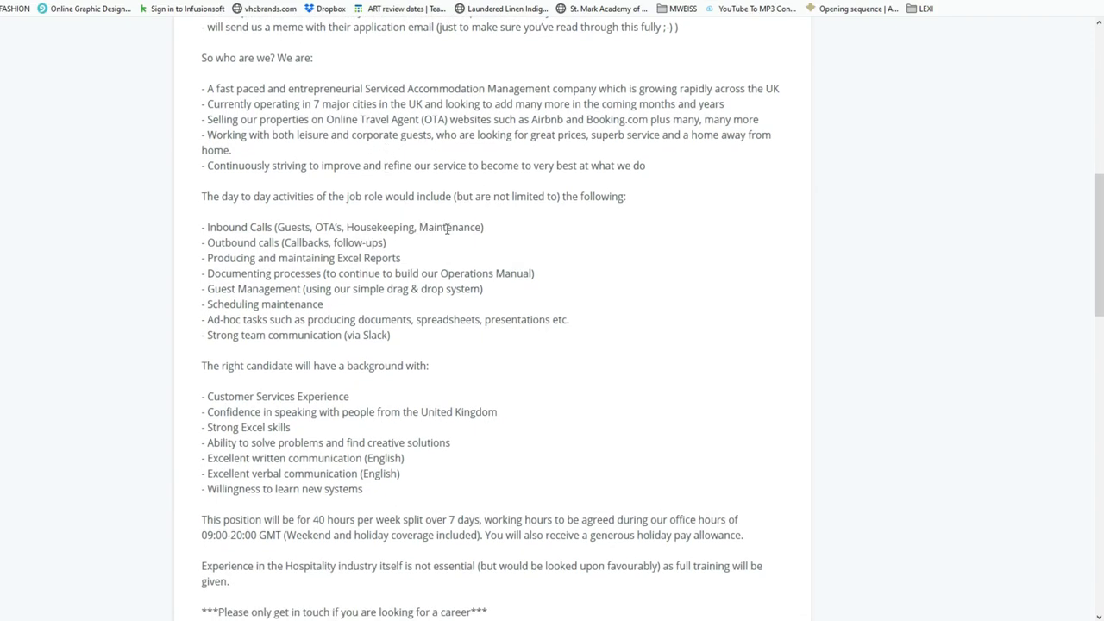
scroll(446, 228, down, 1)
scroll(506, 303, down, 3)
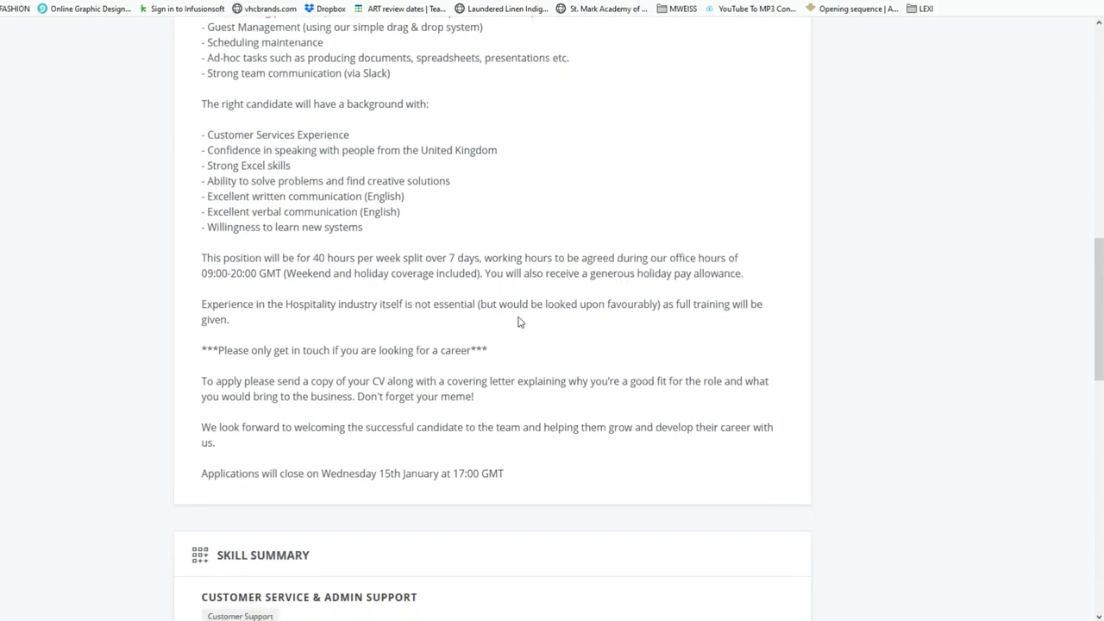
- Highlight the post's instruction to send a CV, a covering letter and a meme with the application
scroll(517, 320, down, 2)
drag(219, 255, 752, 273)
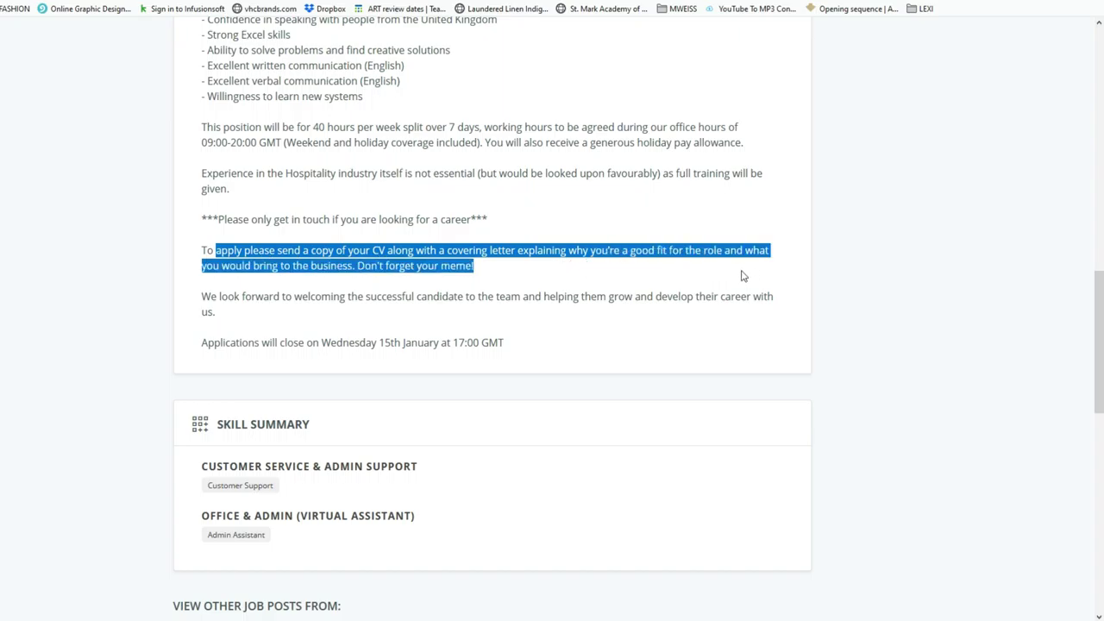
click(556, 275)
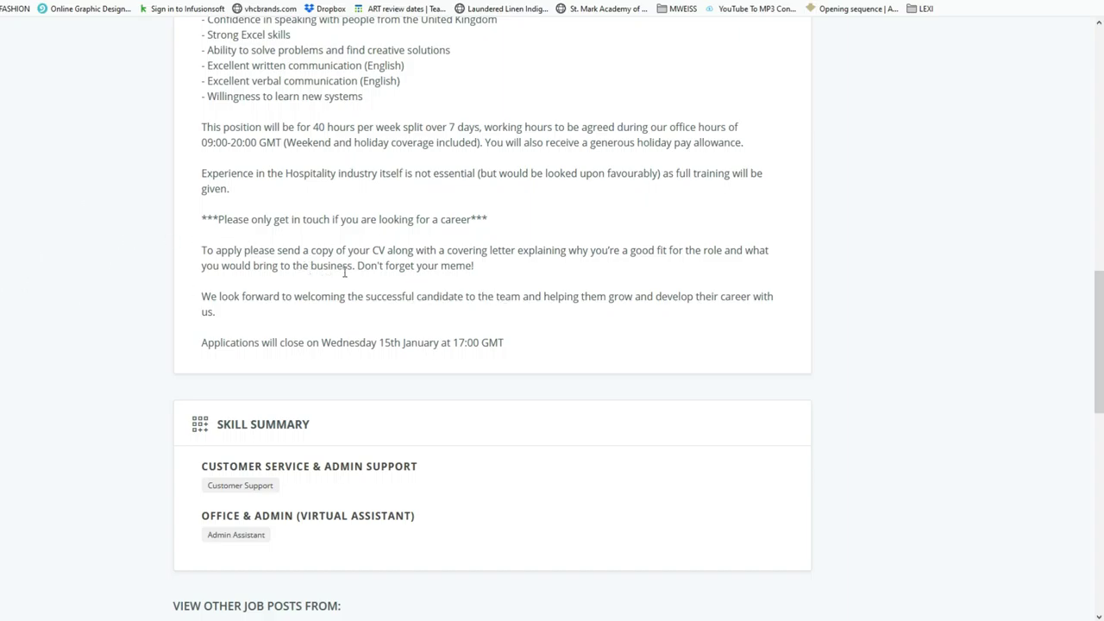
- Open the application form for the SUPERSTAR CSR & Admin job and recheck the job post
scroll(468, 247, up, 7)
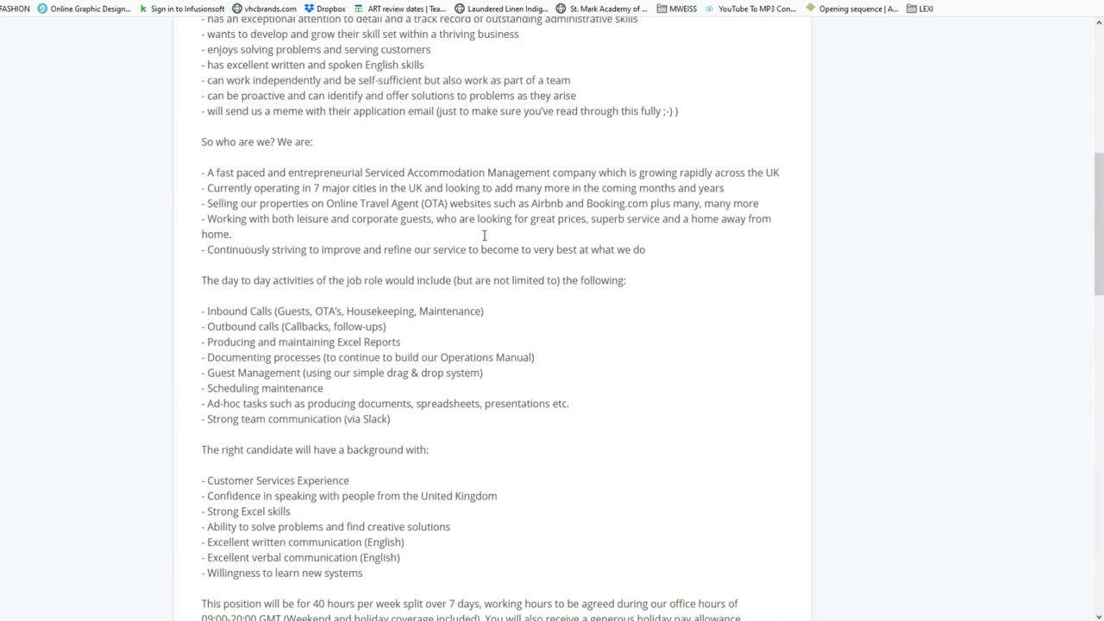
scroll(481, 237, up, 4)
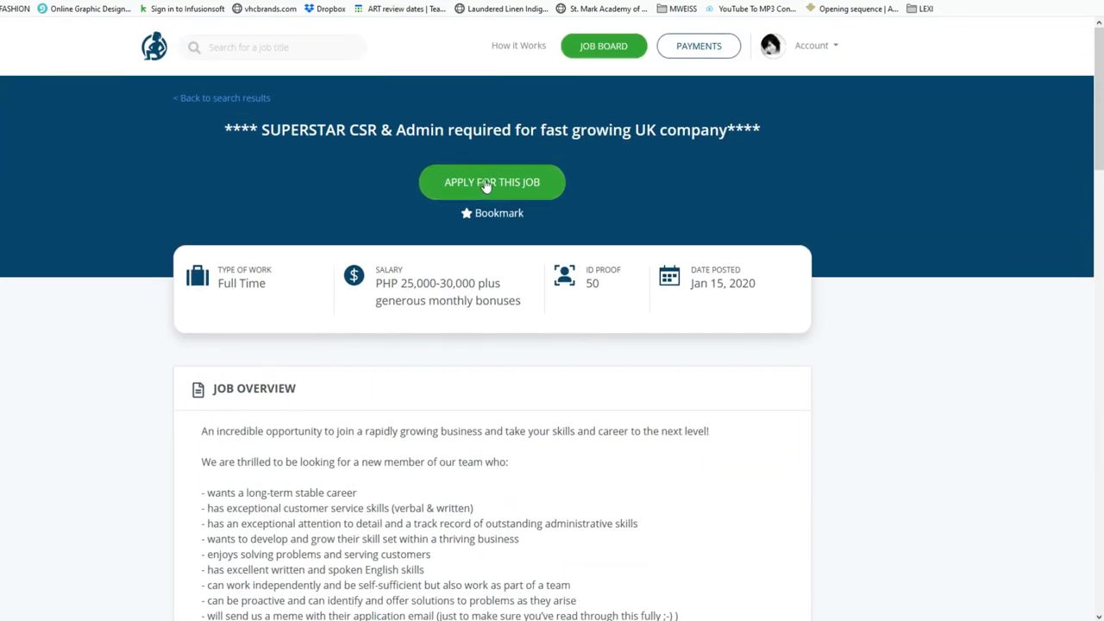
click(487, 186)
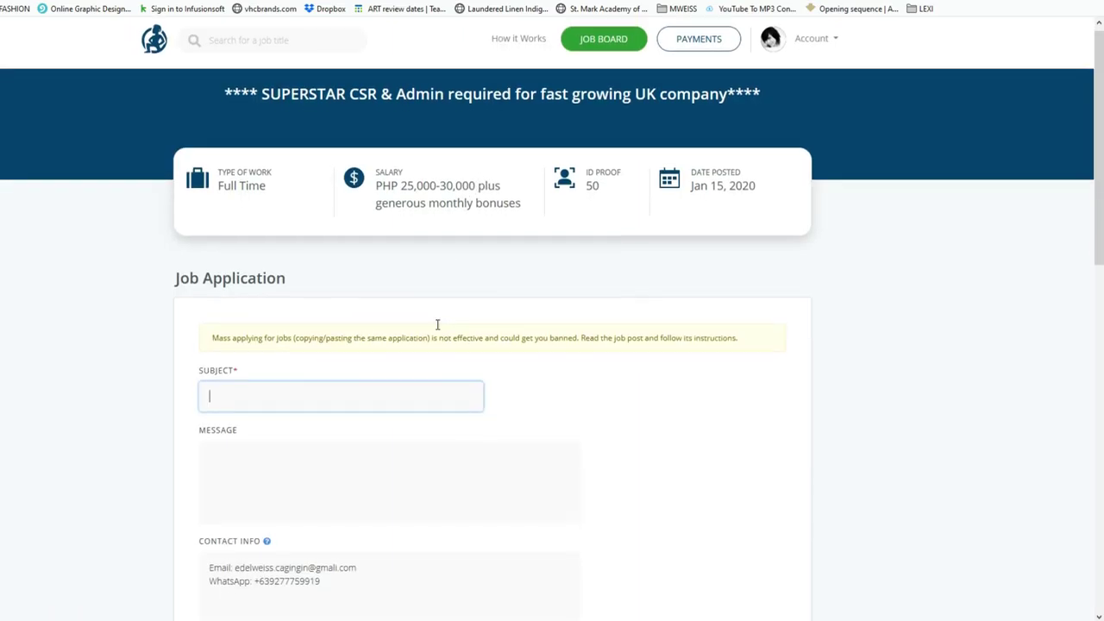
scroll(437, 326, down, 2)
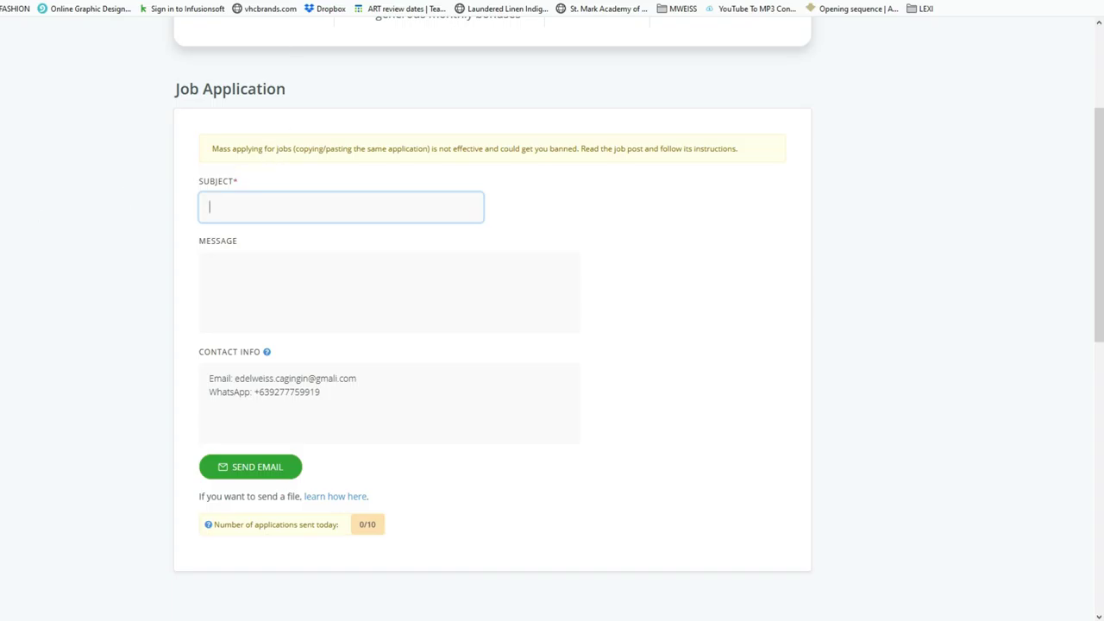
scroll(475, 198, up, 15)
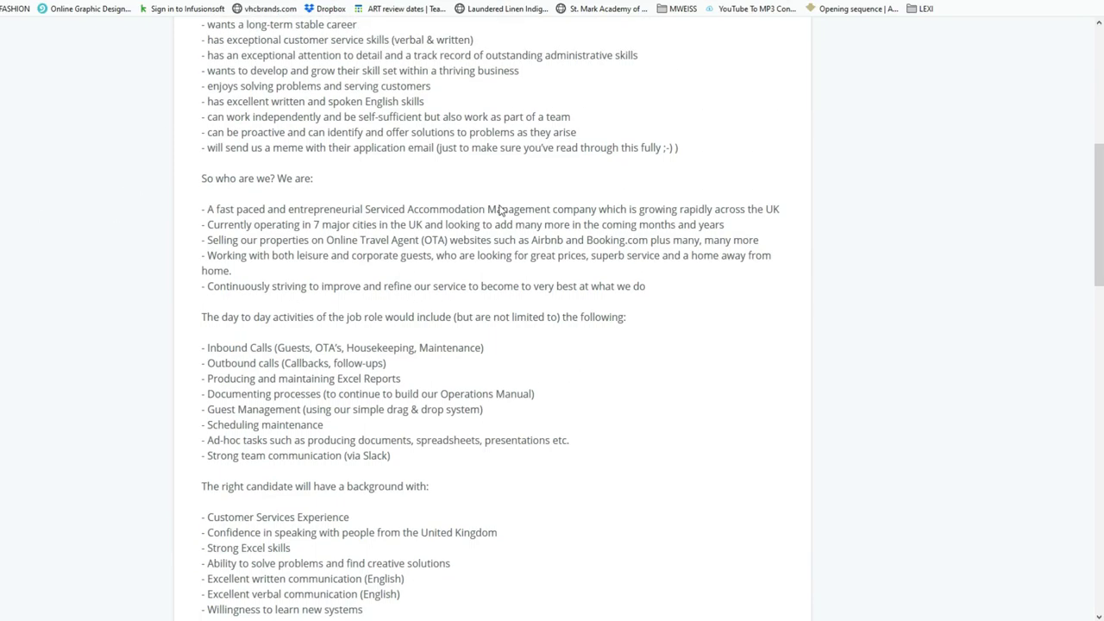
scroll(475, 198, up, 2)
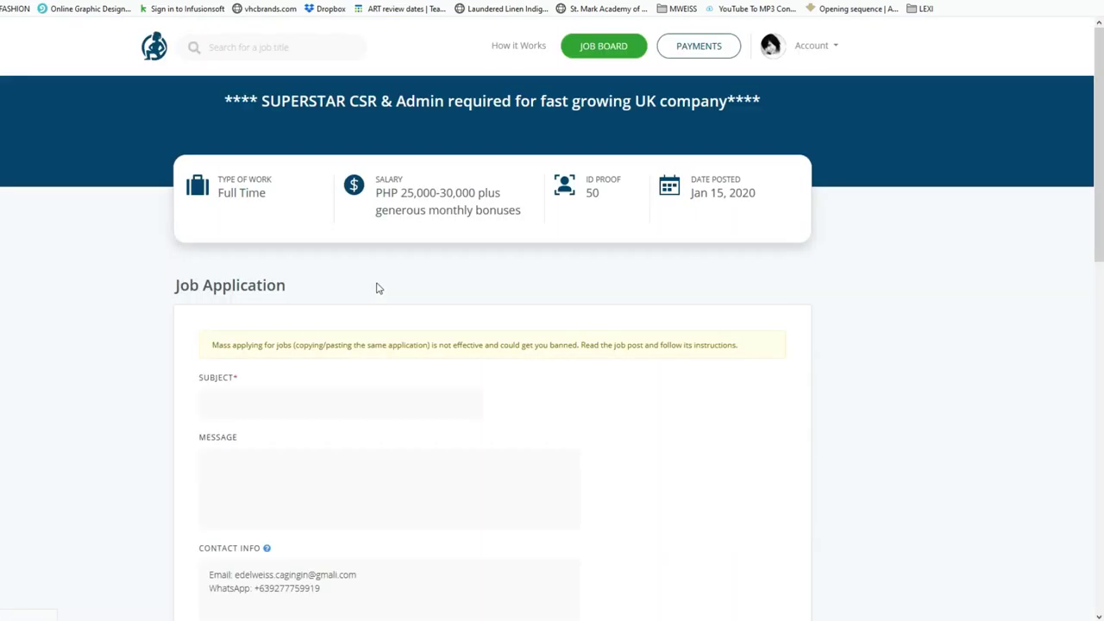
- Fill the application's subject with the saved "Job Application Customer Service Representative" entry that ends with the applicant's name
click(270, 406)
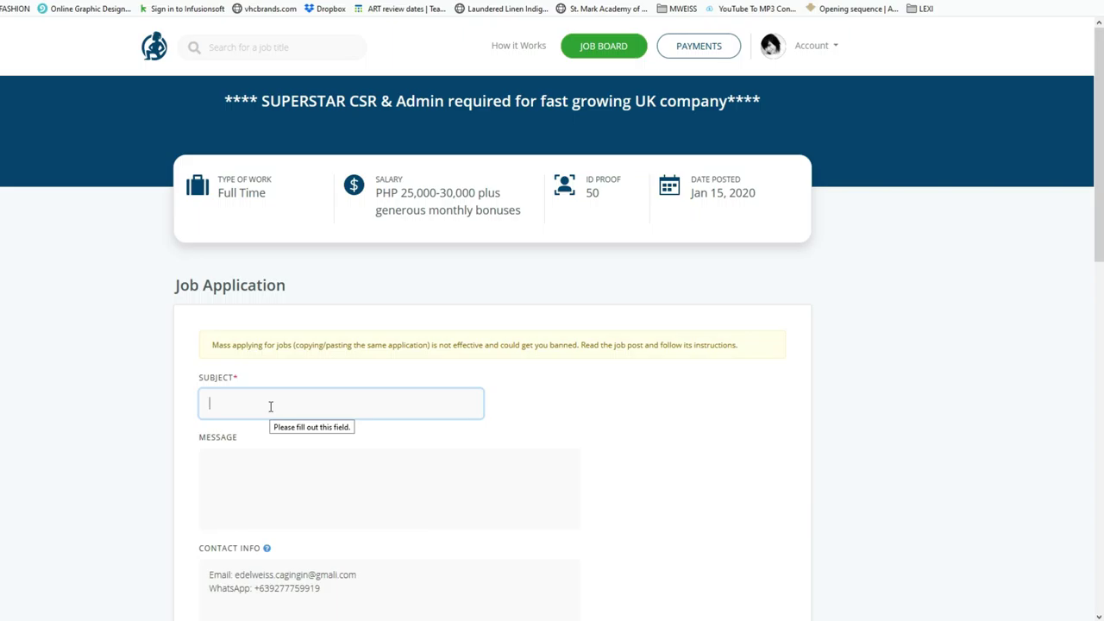
text(J)
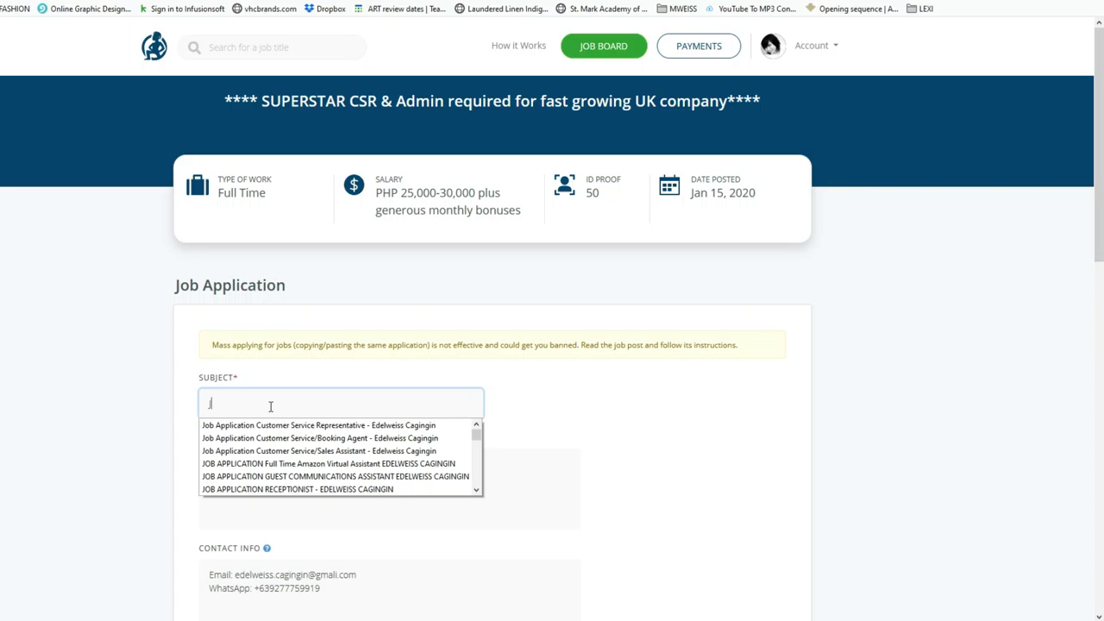
text(ob)
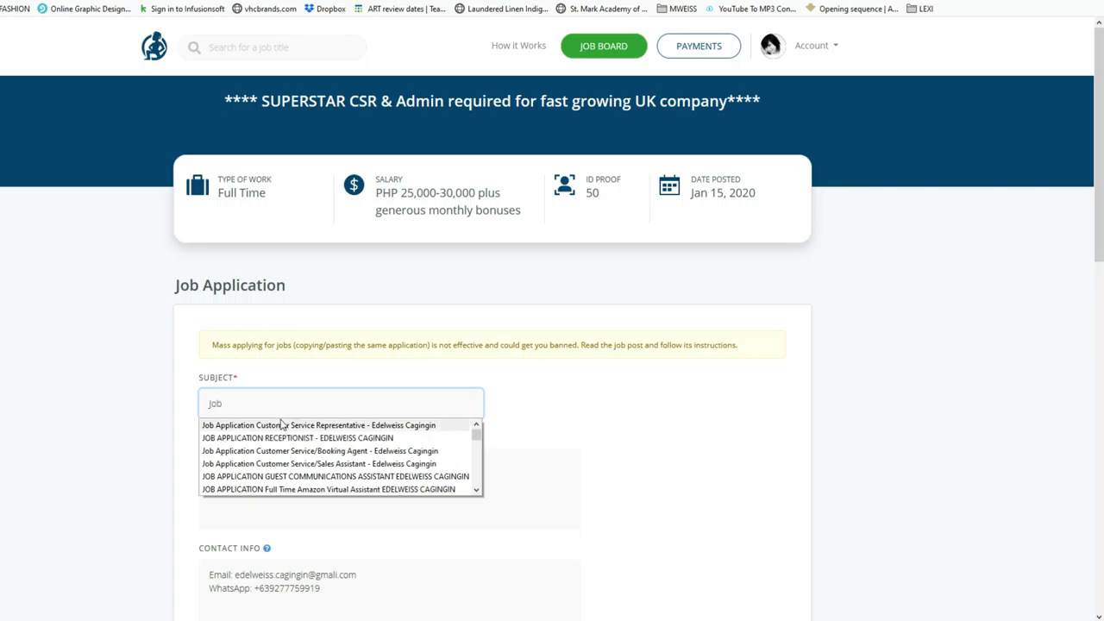
click(283, 424)
drag(238, 406, 176, 406)
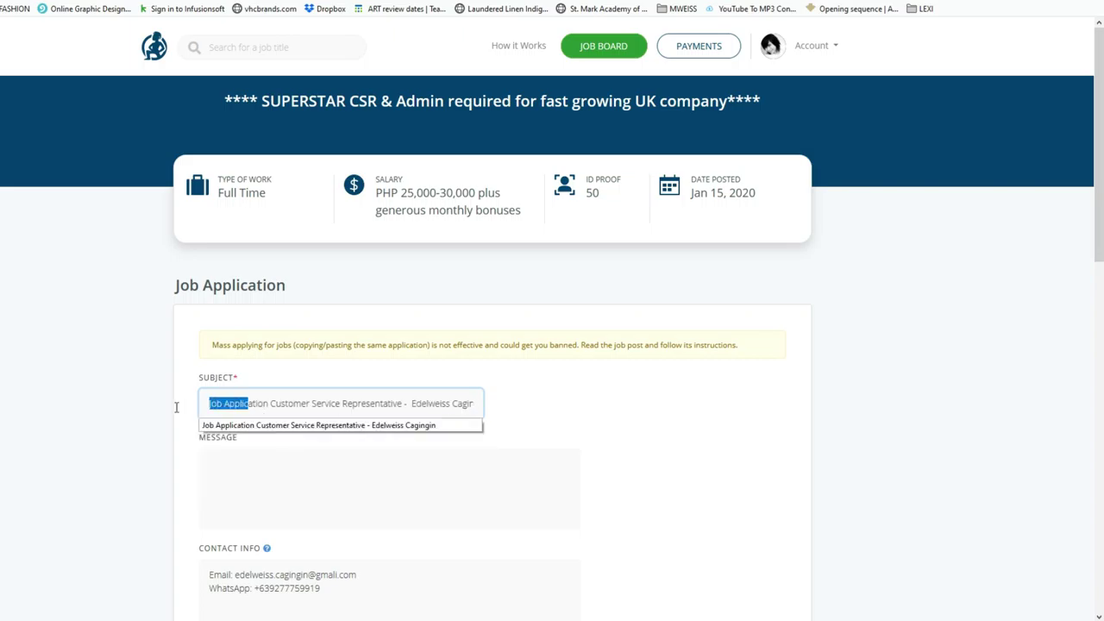
click(272, 404)
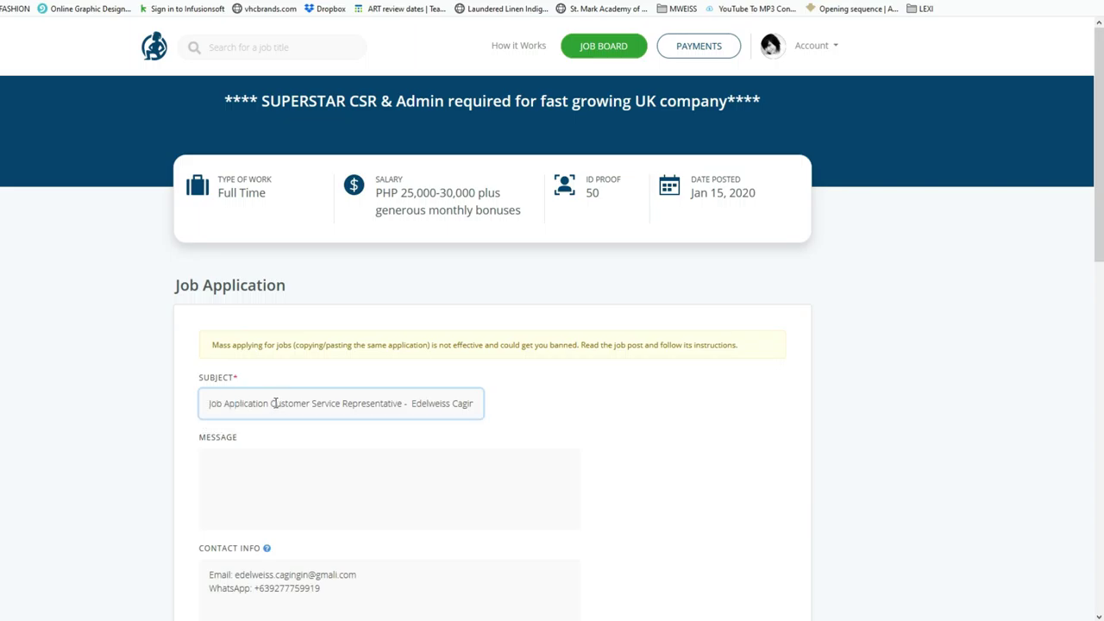
drag(210, 403, 304, 406)
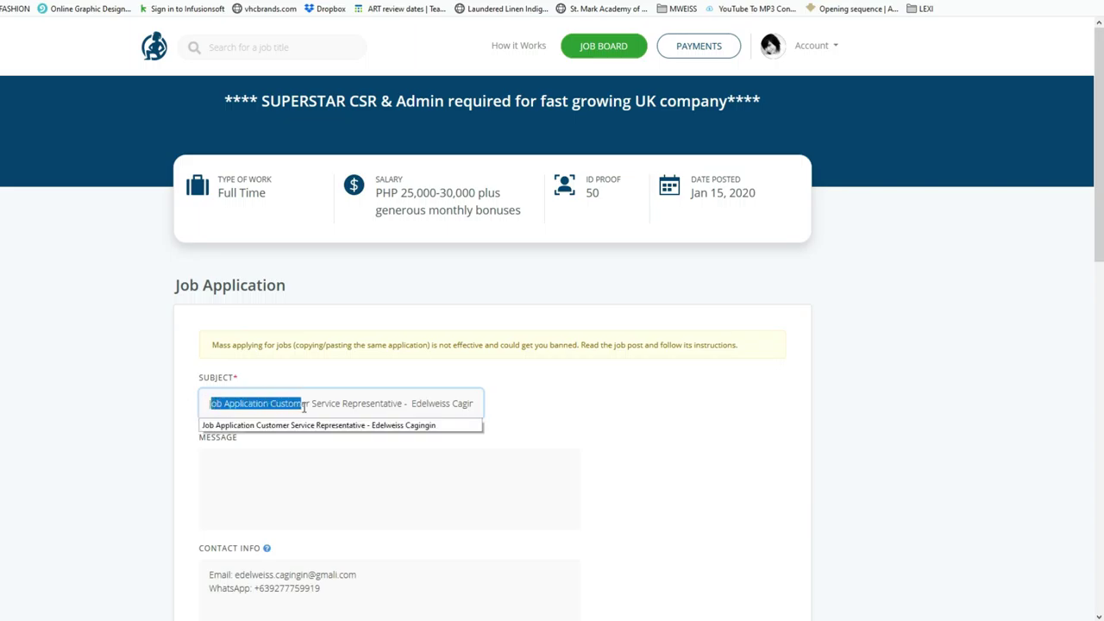
key(Escape)
click(851, 368)
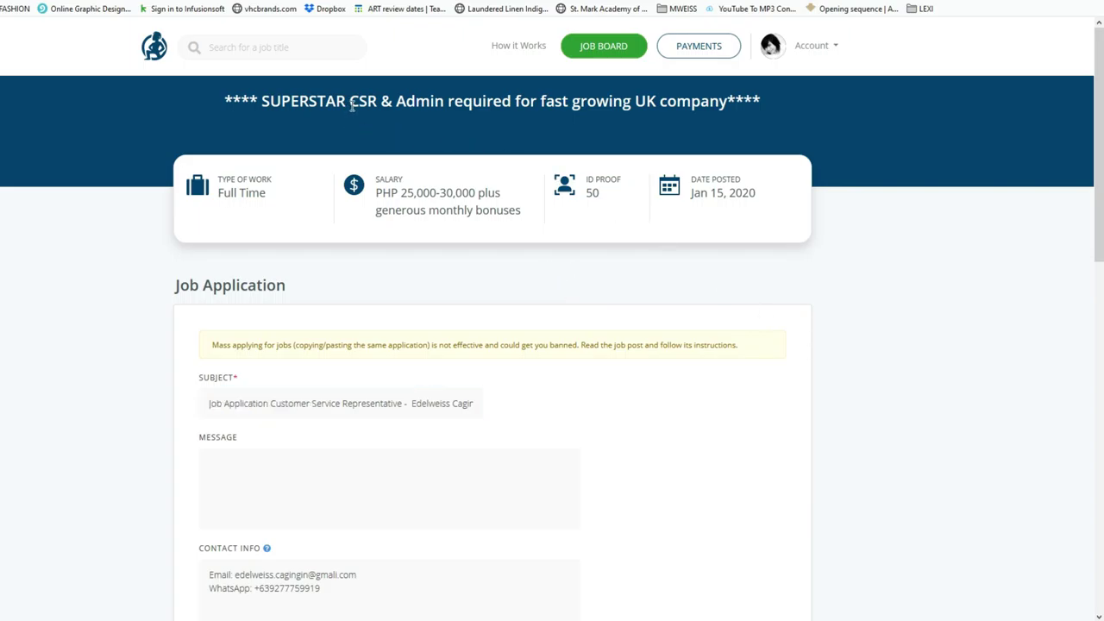
- Replace the job title in the subject with "CSR & Admin", copied from the post's heading
drag(283, 102, 450, 101)
key(ctrl+c)
click(400, 103)
click(271, 403)
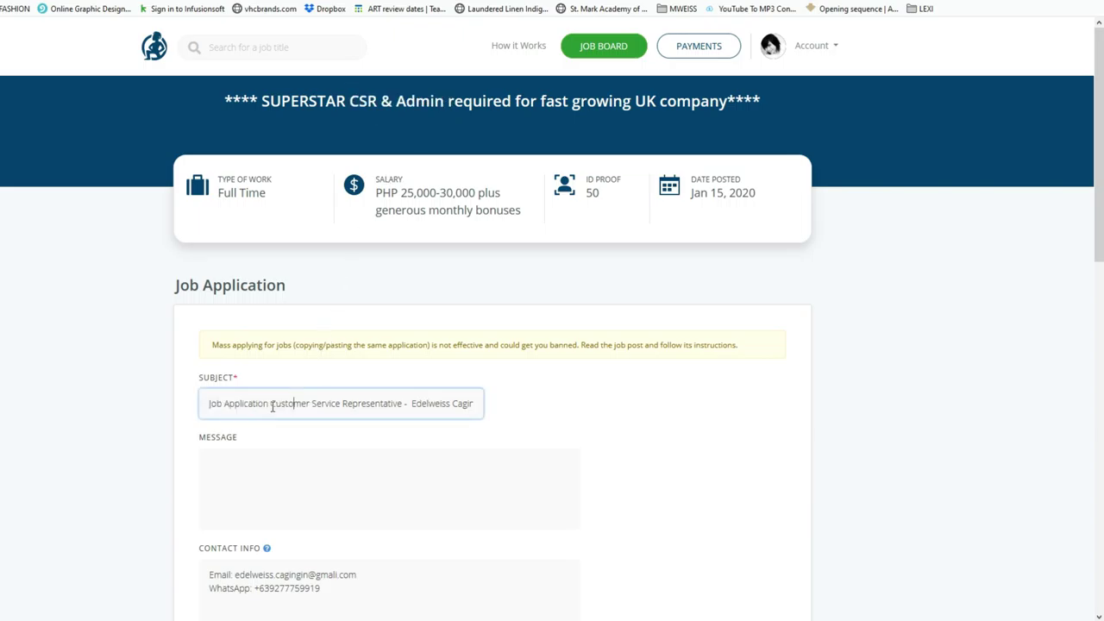
drag(270, 403, 404, 405)
key(ctrl+v)
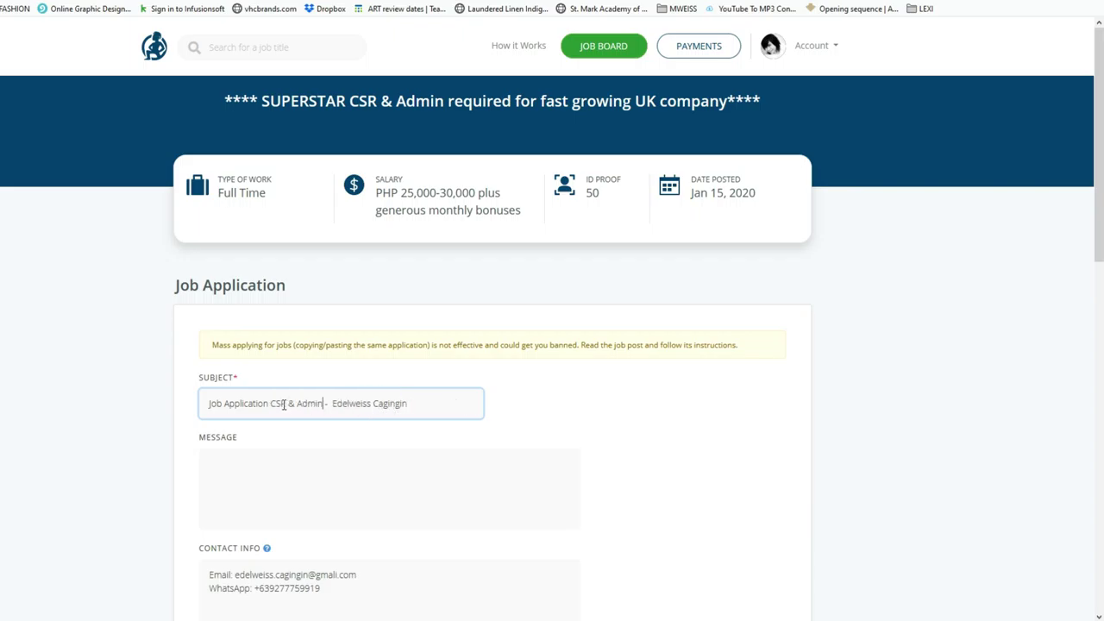
click(333, 403)
- Switch to the sample cover letter in Google Docs and replace the job title in its opening sentence with "CSR & Admin."
click(328, 478)
scroll(566, 419, down, 2)
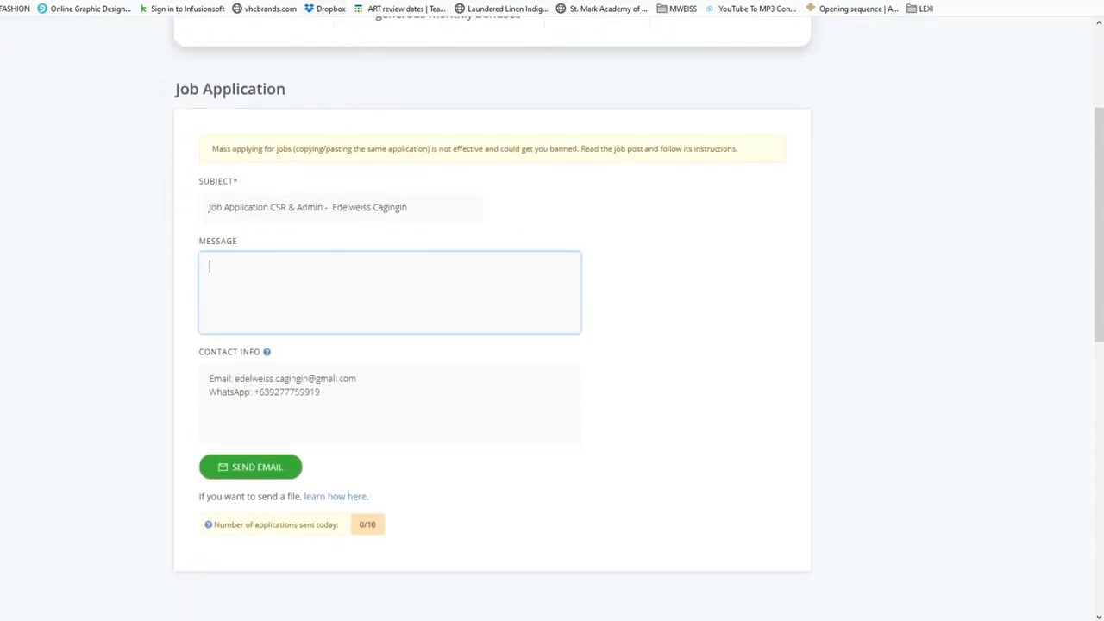
key(alt+Left)
key(ctrl+Tab)
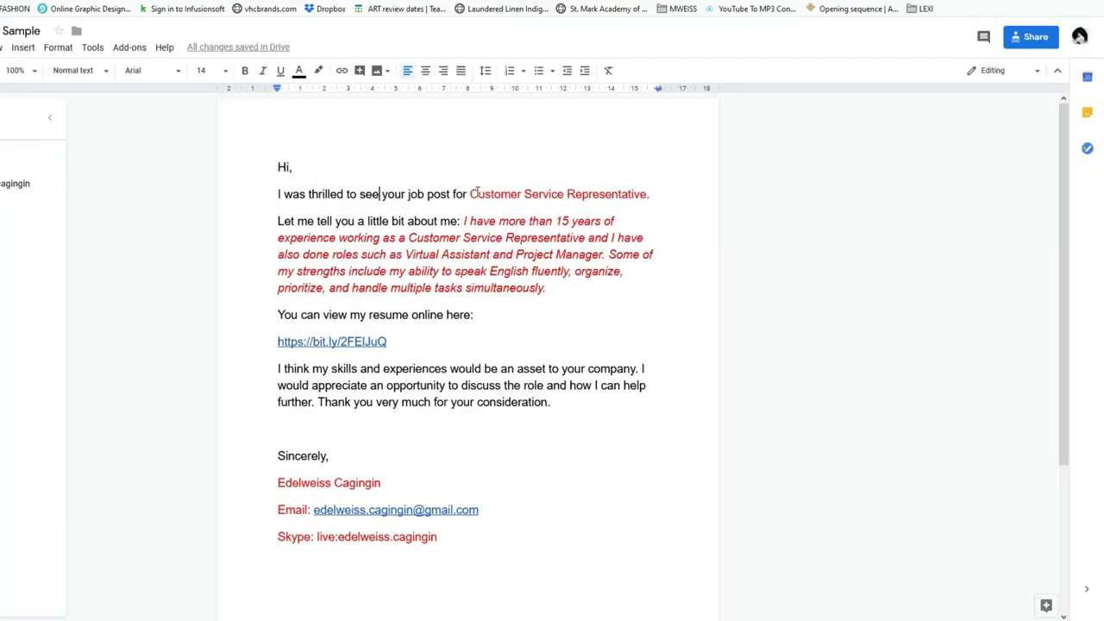
drag(470, 194, 651, 191)
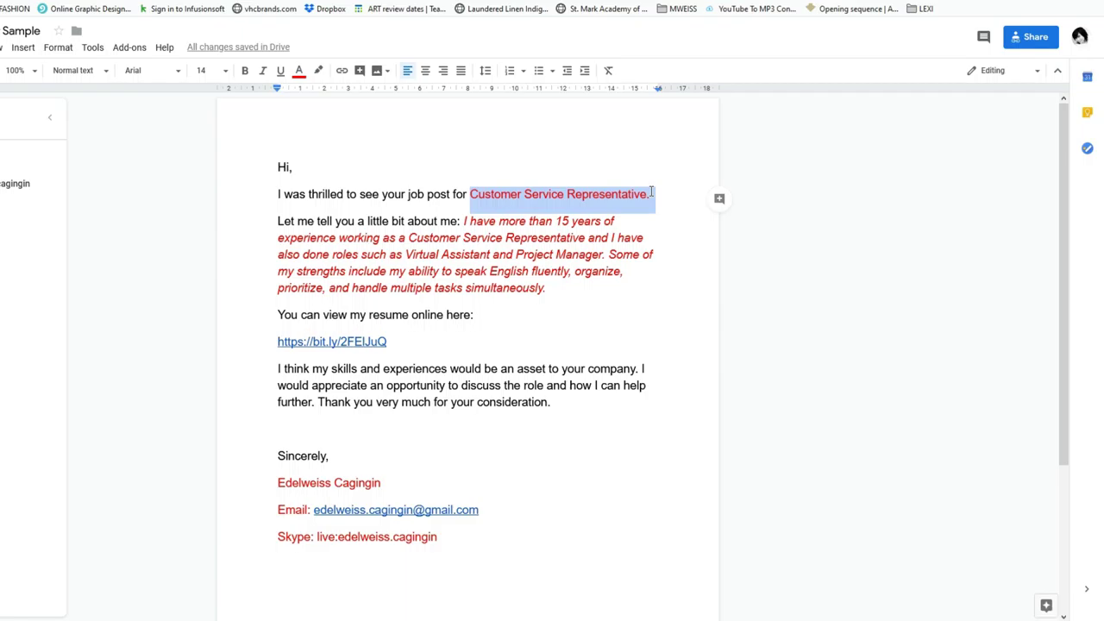
key(BackSpace)
key(ctrl+v)
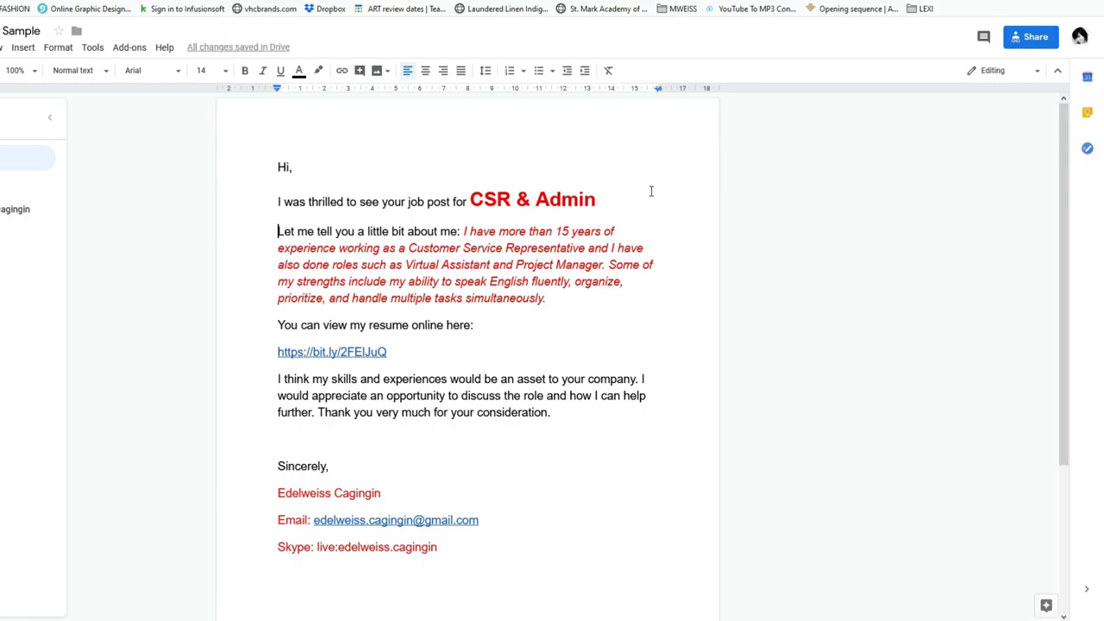
click(604, 202)
text(.)
- Copy the whole cover letter, from greeting to signature, into the message of the job application
click(474, 238)
scroll(506, 345, down, 1)
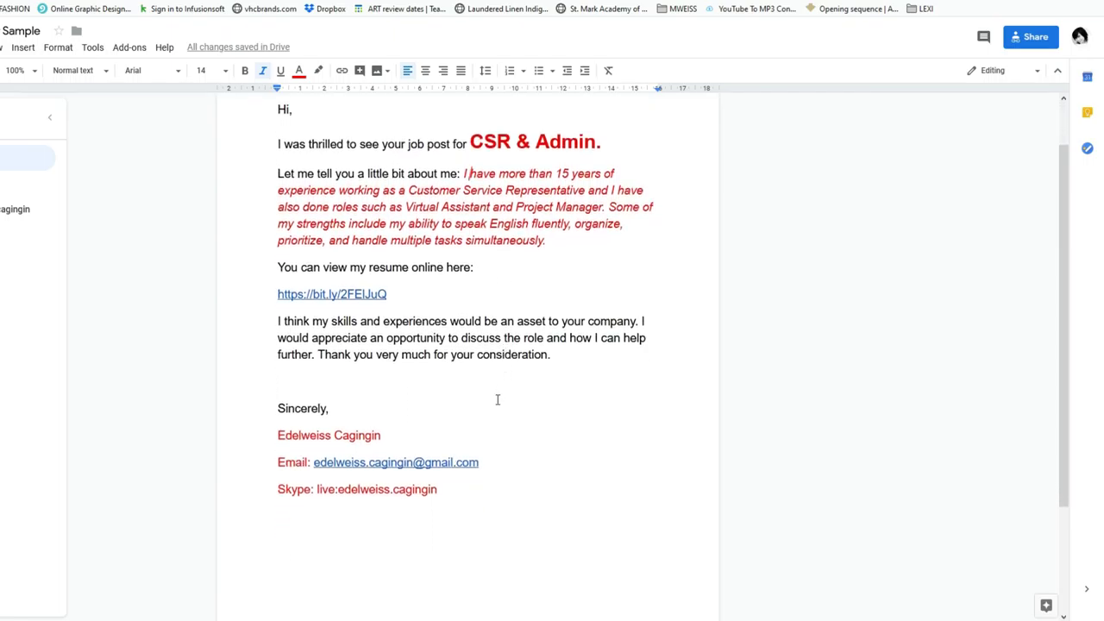
click(400, 298)
click(508, 441)
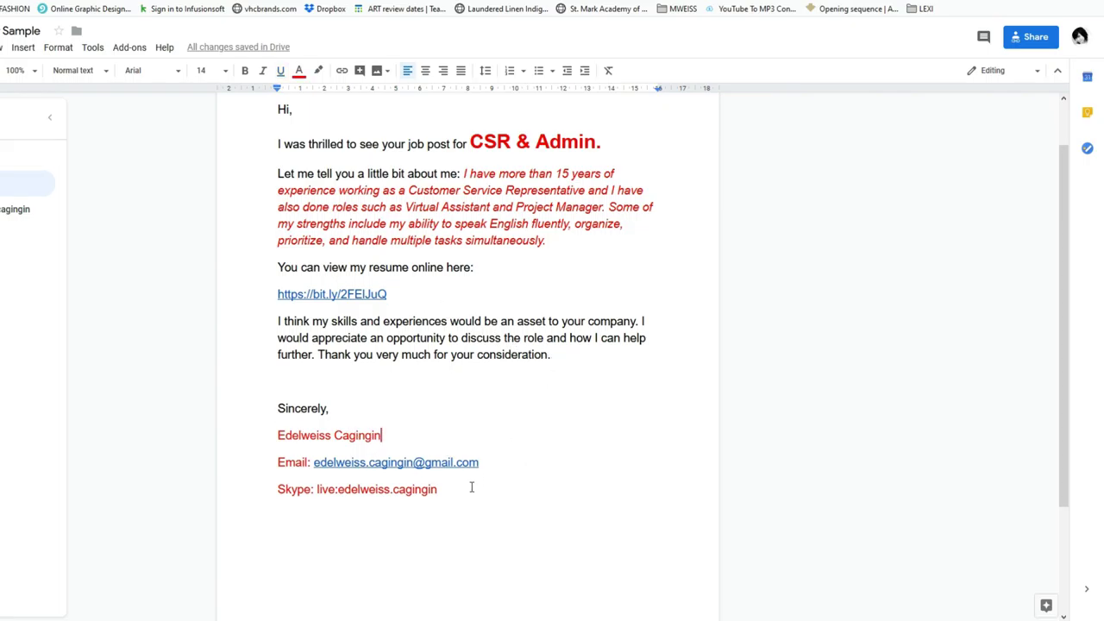
drag(437, 492, 193, 113)
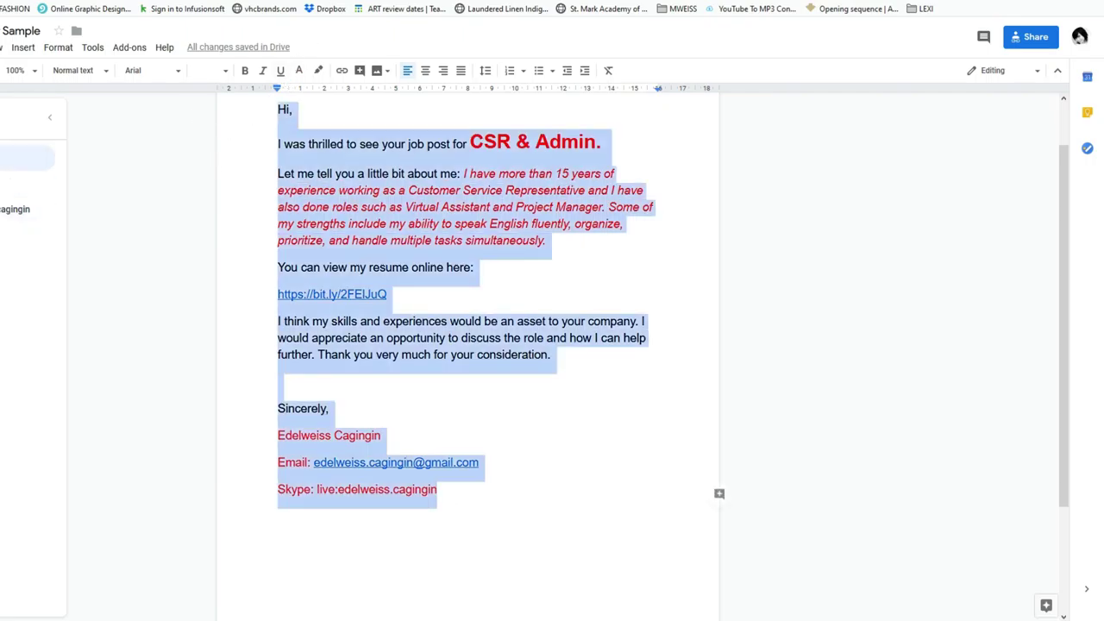
key(ctrl+c)
key(ctrl+Tab)
click(359, 285)
key(ctrl+v)
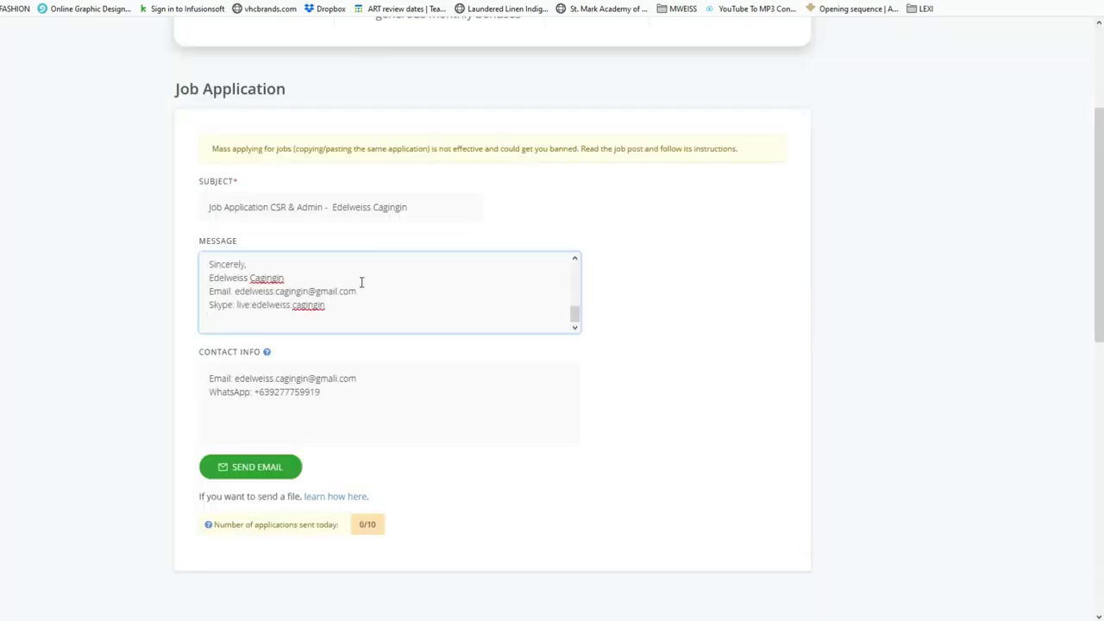
- Put blank lines between the message's greeting, opening, introduction and resume paragraphs, and add "position." after "CSR & Admin"
scroll(411, 331, up, 10)
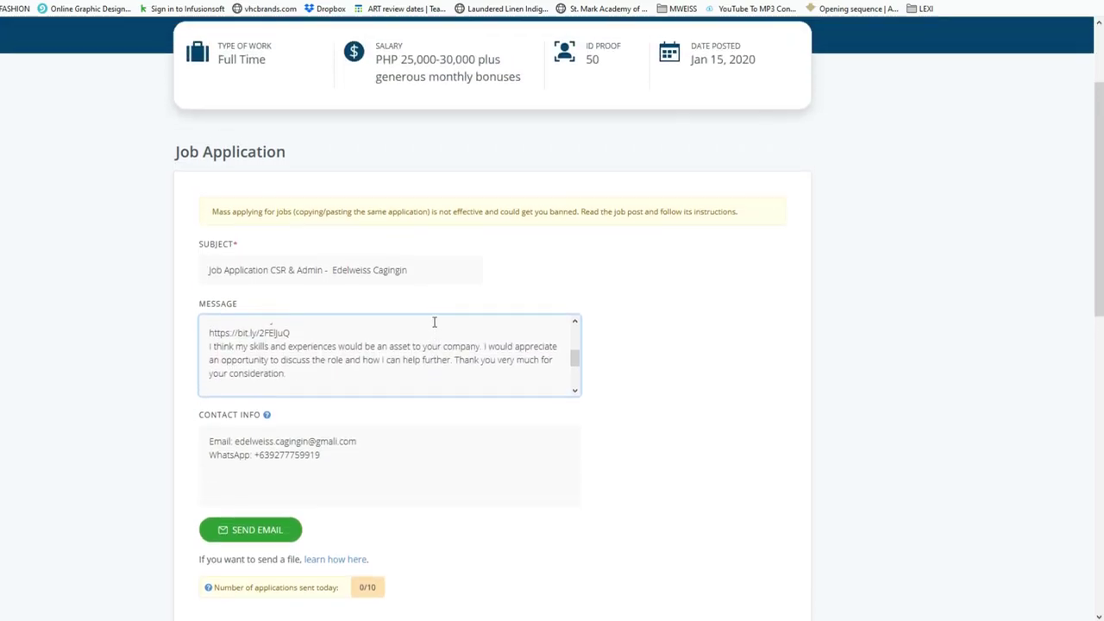
scroll(541, 352, up, 5)
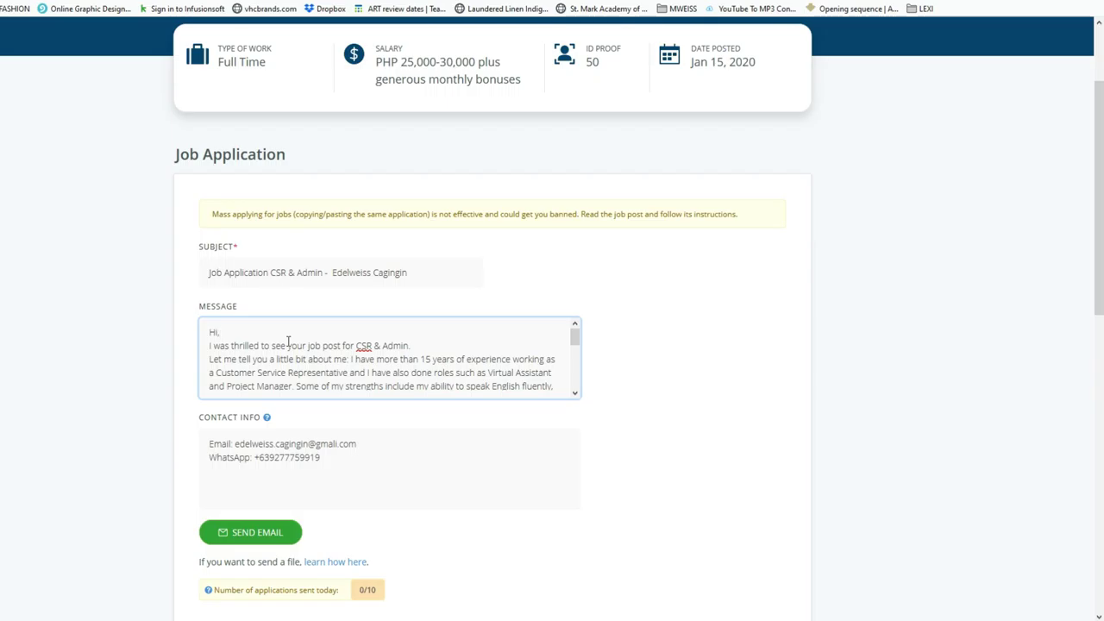
key(Return)
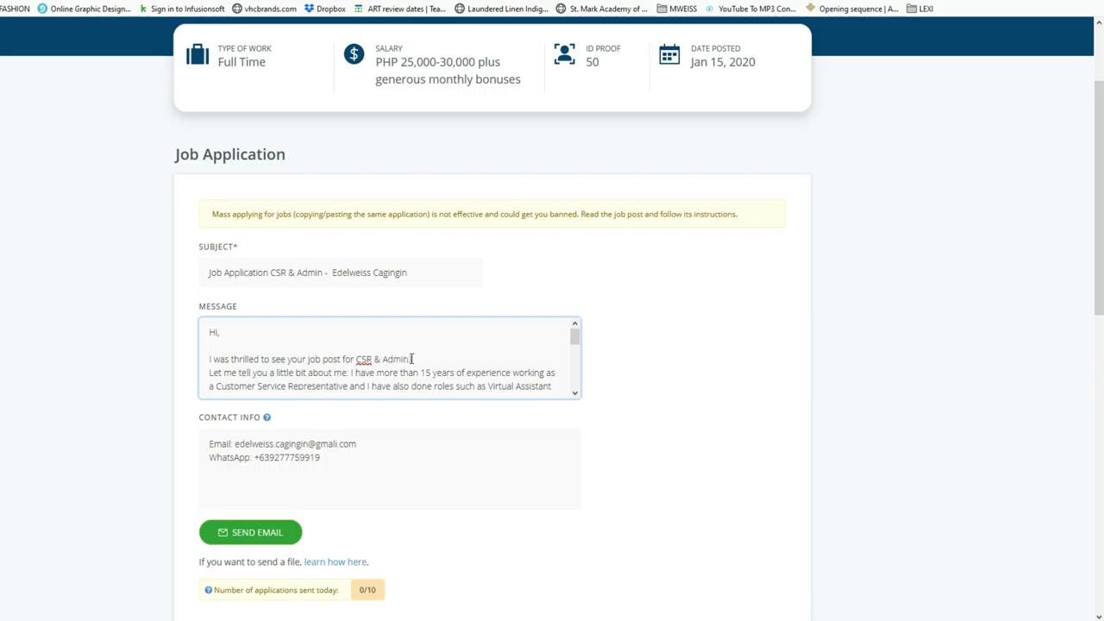
text(position.)
key(Return)
scroll(492, 331, down, 5)
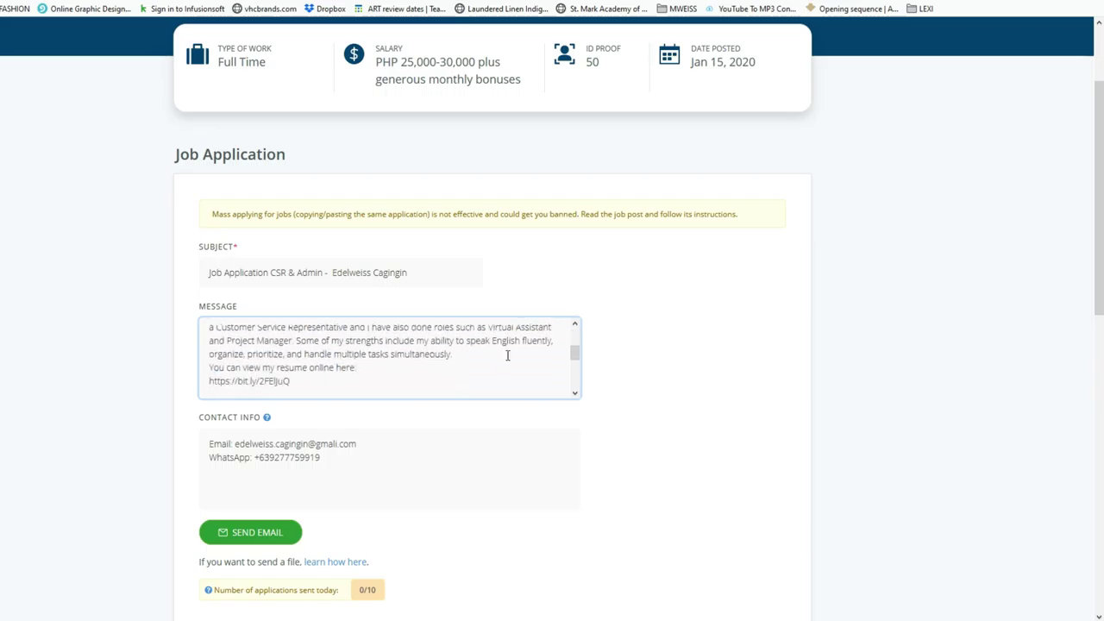
scroll(506, 352, up, 5)
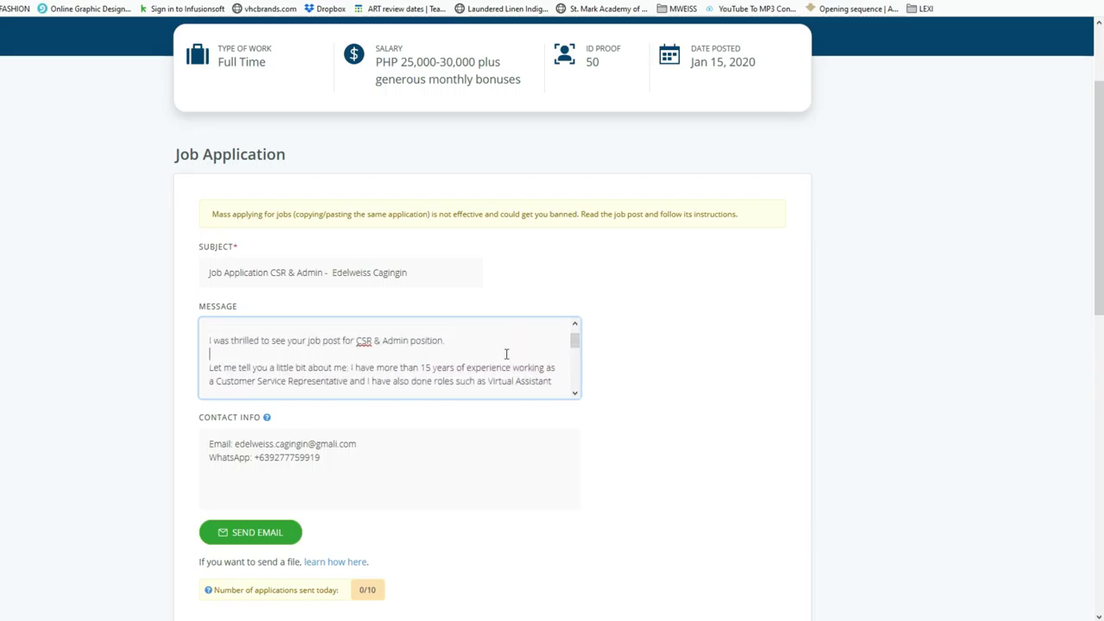
scroll(483, 354, down, 5)
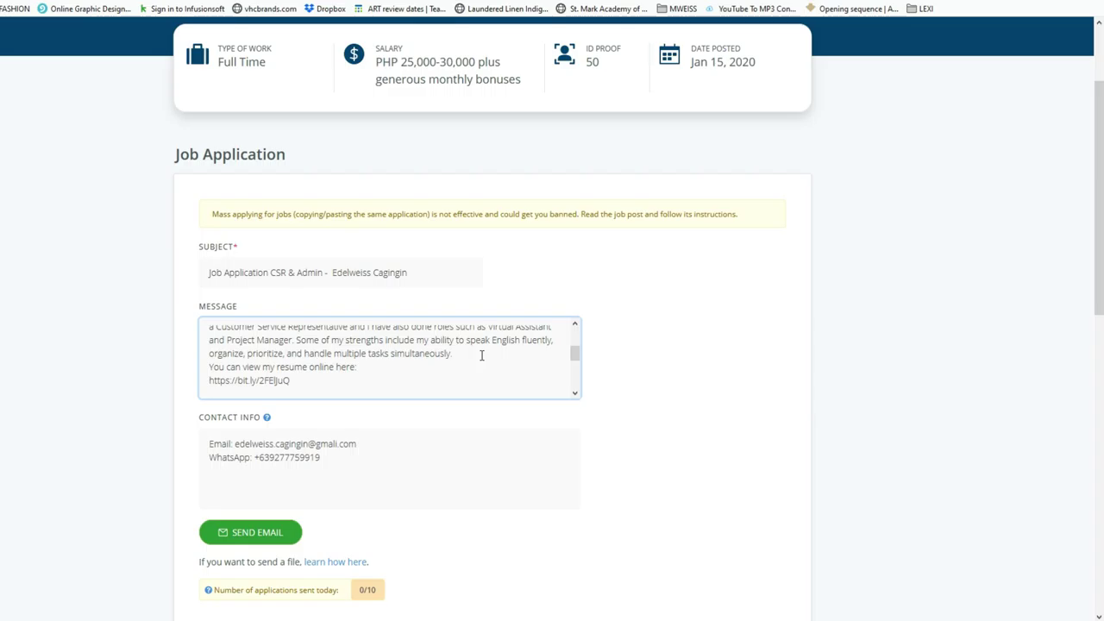
key(Return)
key(ctrl+End)
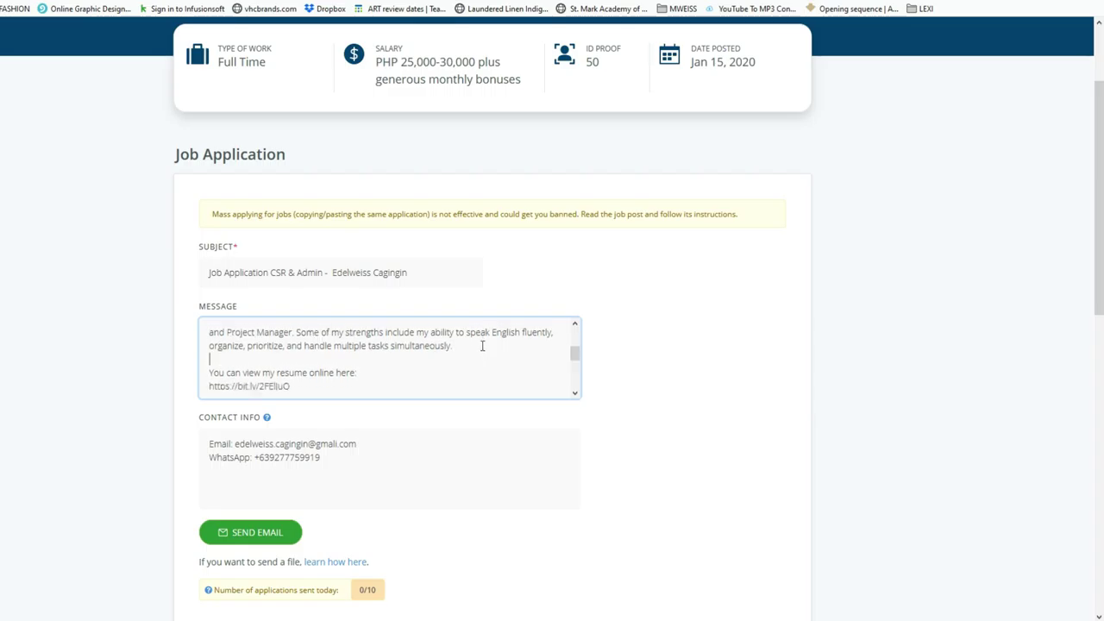
key(ctrl+v)
- Send the job application email
scroll(495, 337, down, 2)
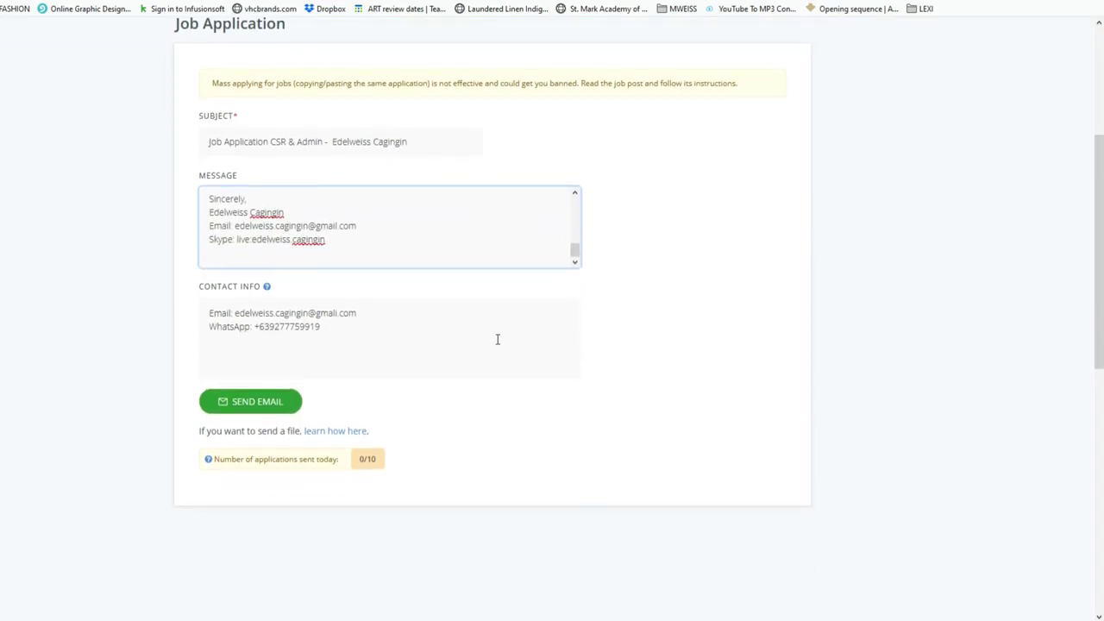
click(269, 404)
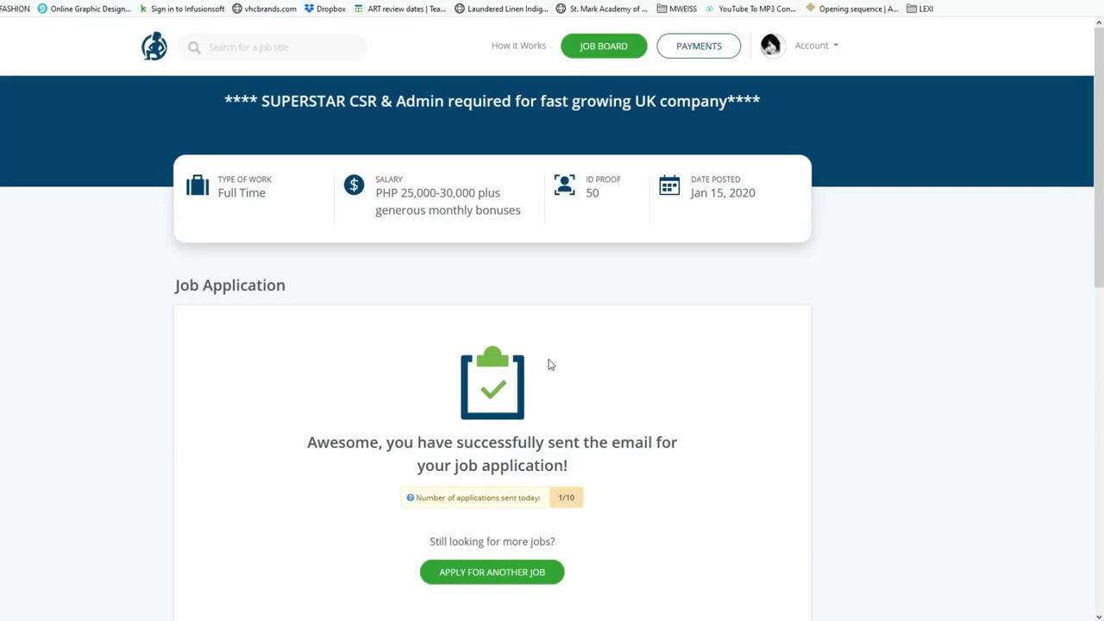
scroll(549, 365, down, 3)
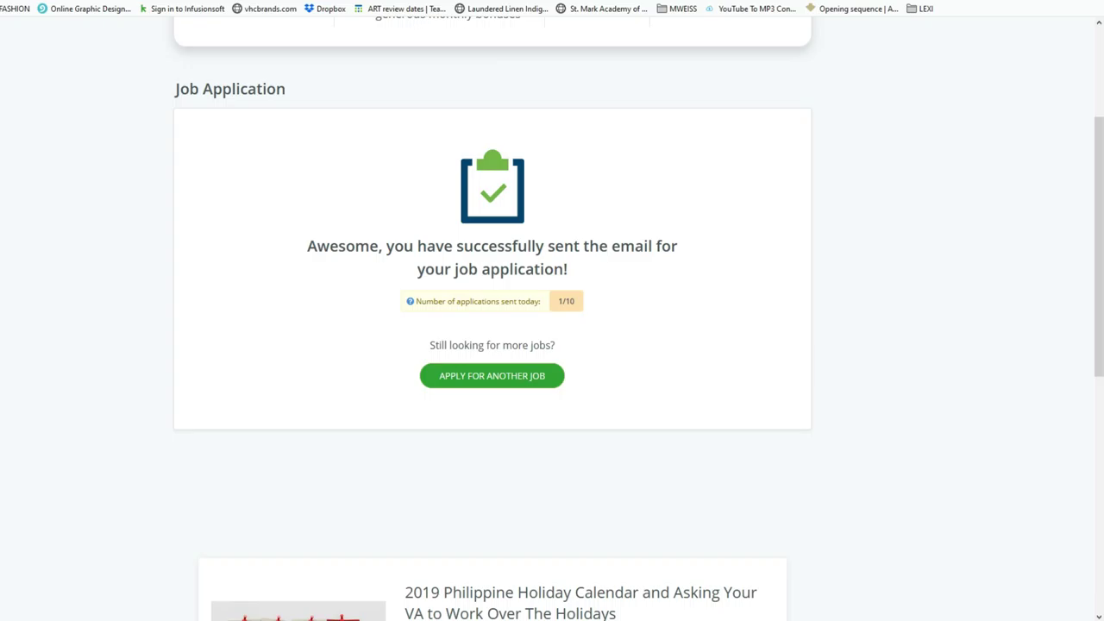
- Return to the job search results and open the "Virtual Assistant Amazon FBA, Shopify" post
key(alt+Left)
scroll(608, 267, down, 3)
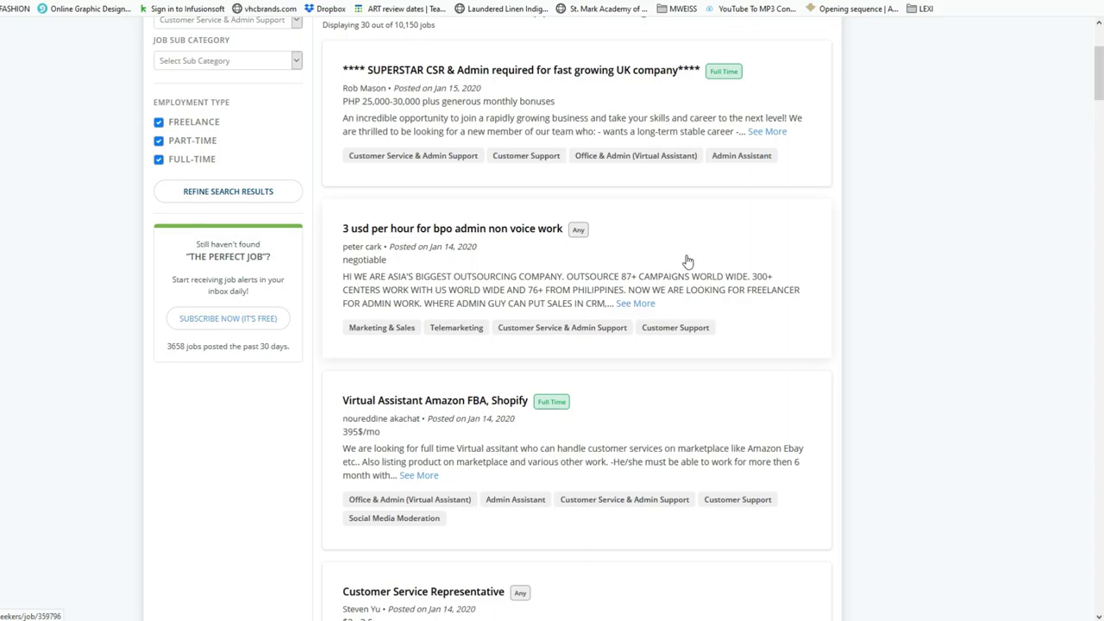
scroll(660, 263, down, 2)
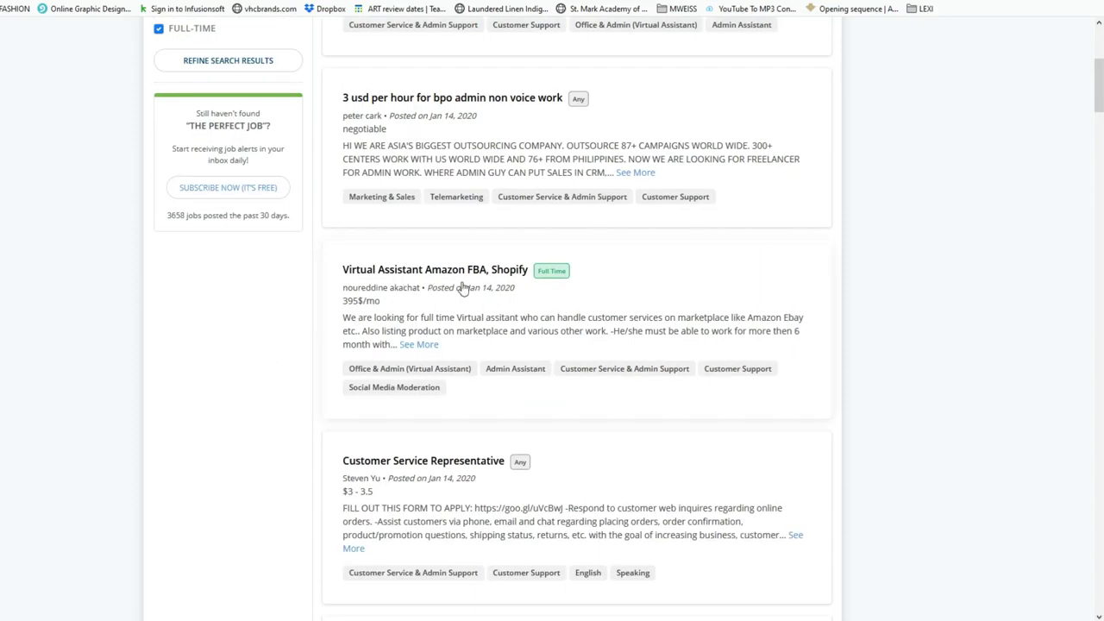
scroll(466, 287, down, 3)
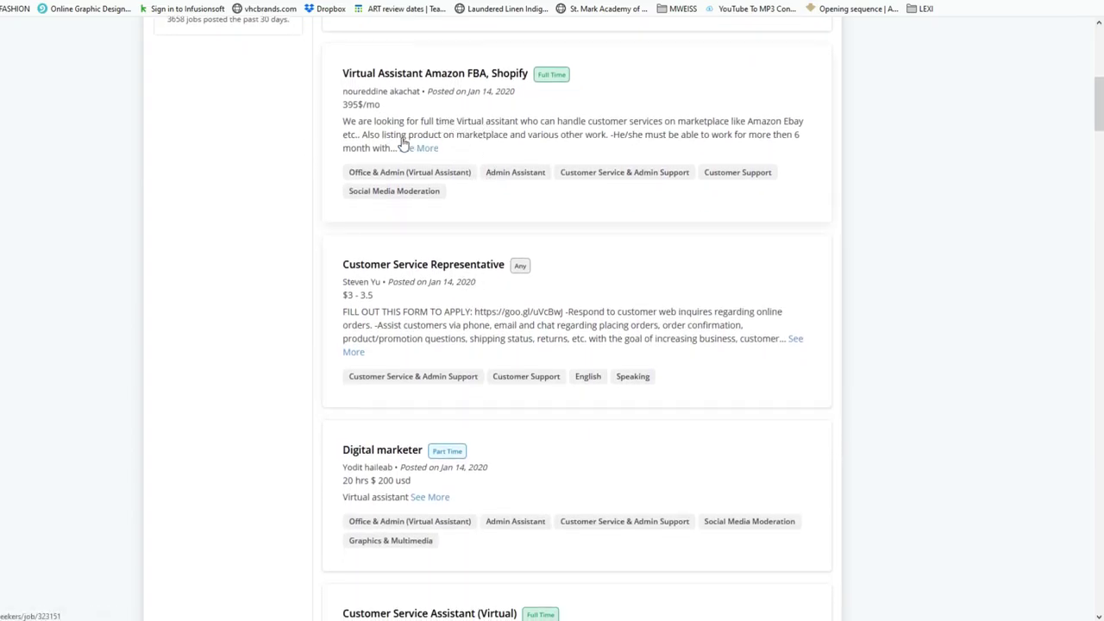
right_click(421, 78)
click(491, 87)
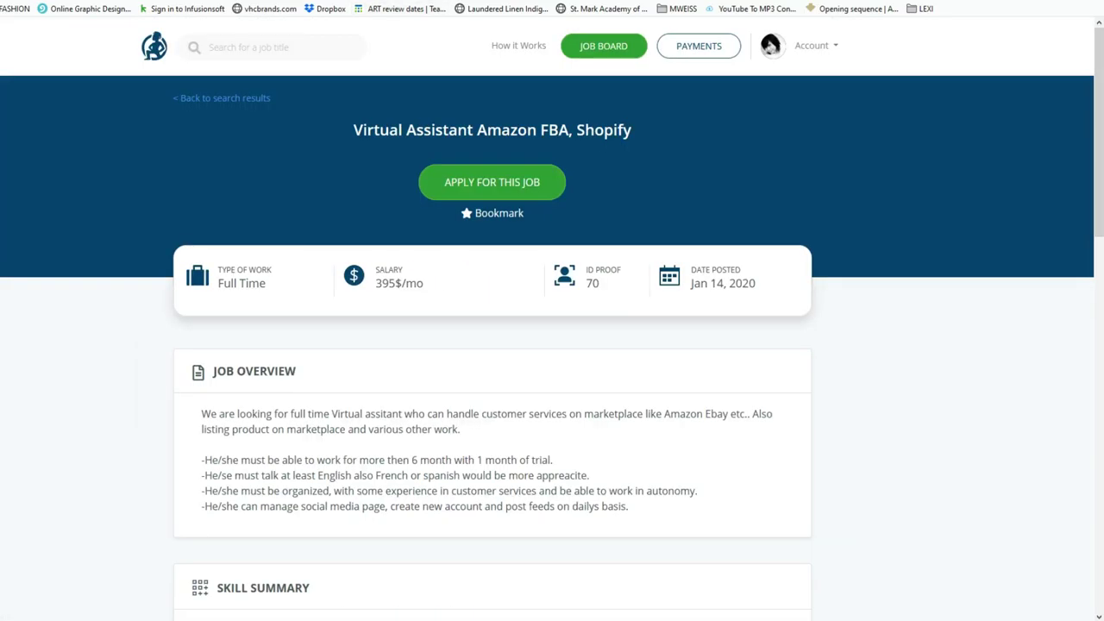
- Read the job overview of the post and start an application for this job
scroll(579, 305, down, 2)
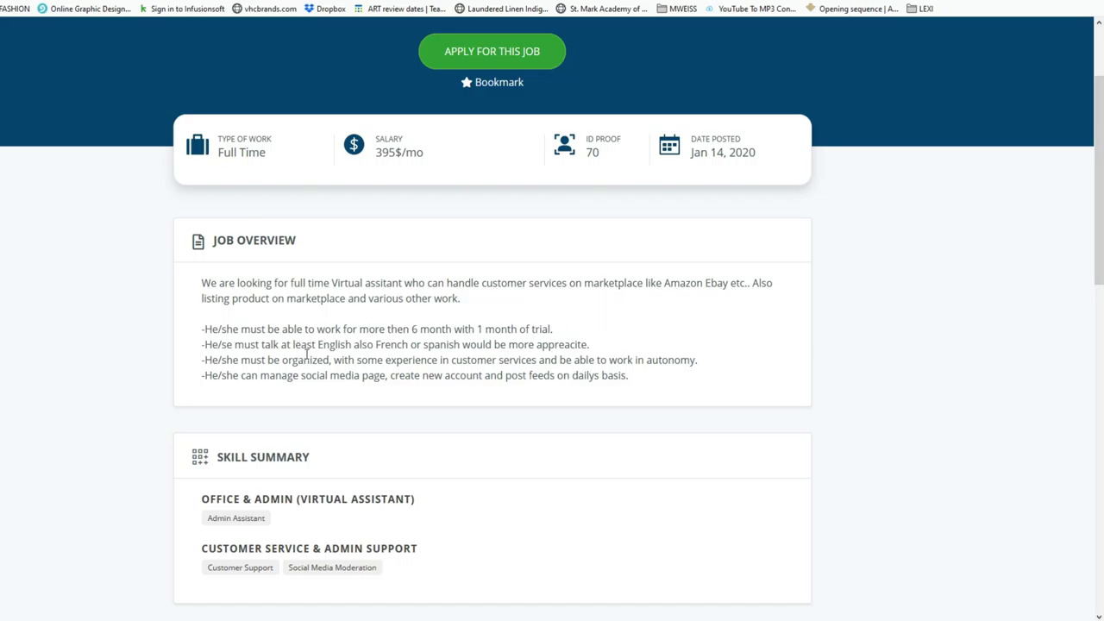
click(472, 68)
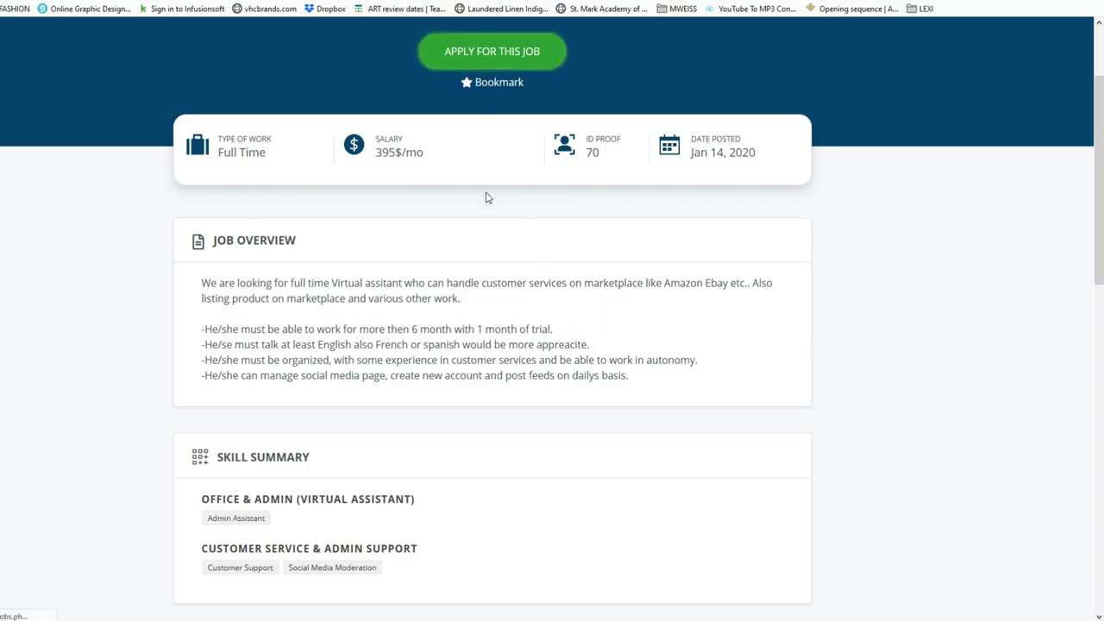
key(alt+Left)
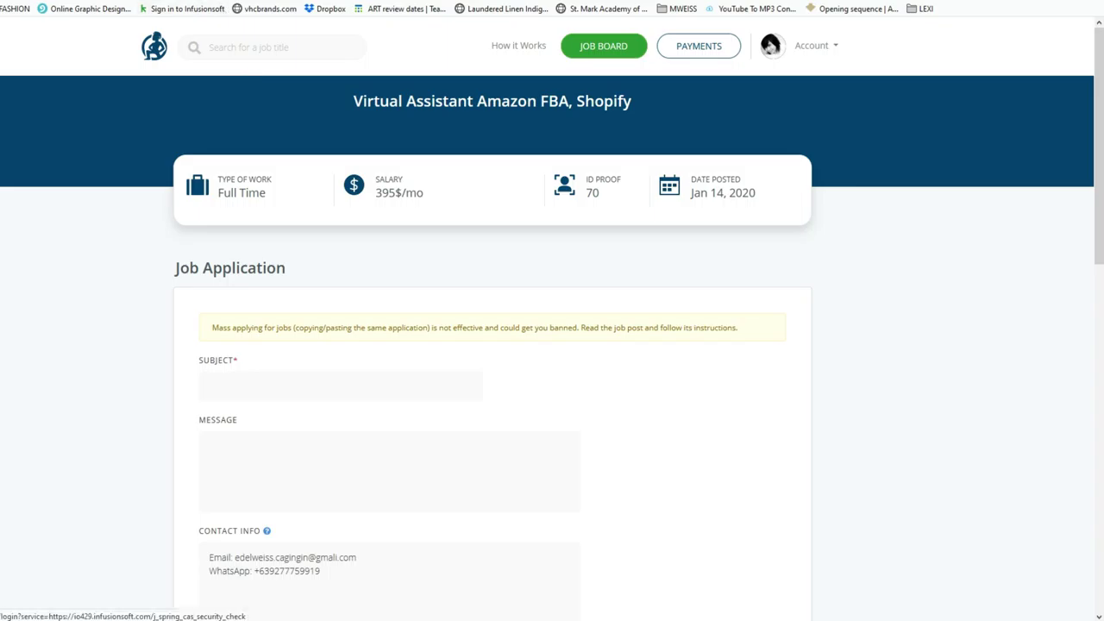
- Copy the post's title, "Virtual Assistant Amazon FBA, Shopify", over the job title in the opening sentence of the Google Docs cover letter
key(ctrl+Tab)
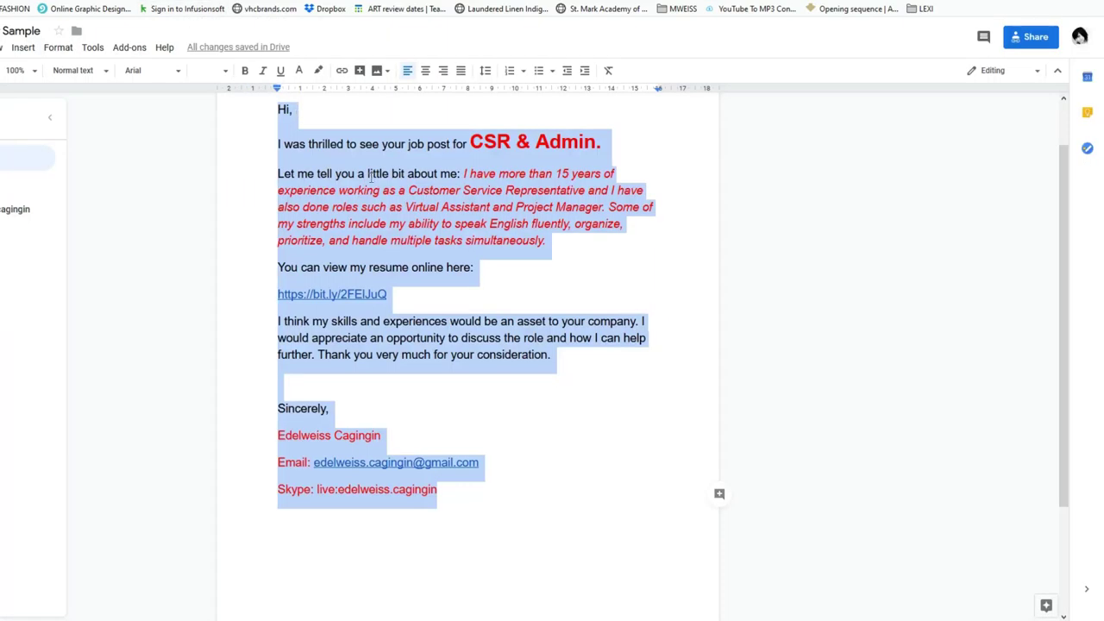
click(551, 200)
key(ctrl+shift+Tab)
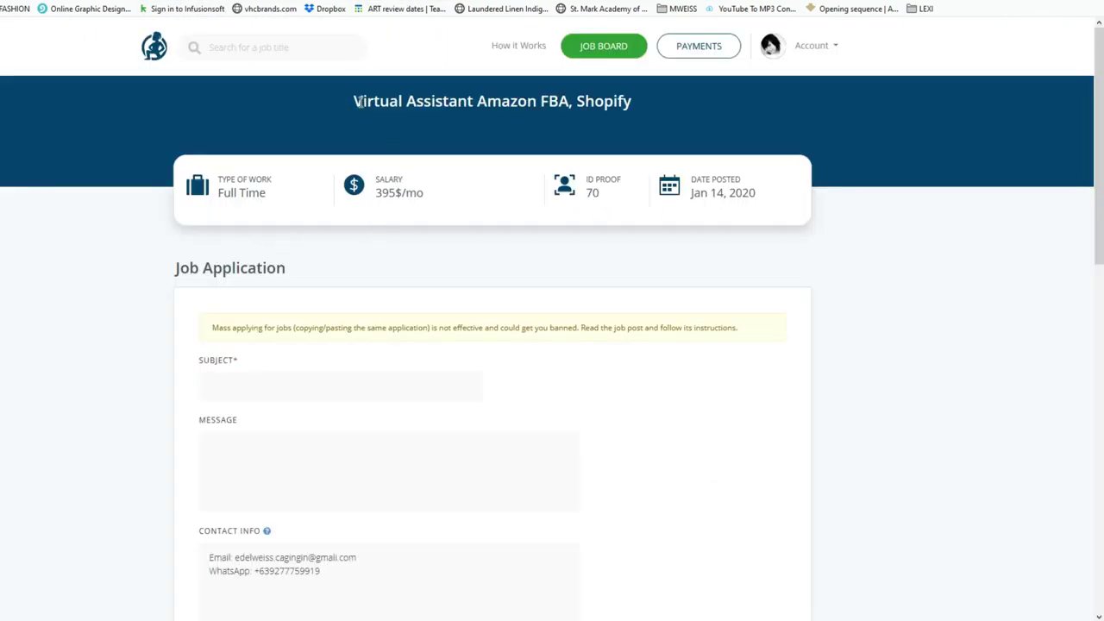
drag(360, 101, 569, 101)
click(640, 102)
drag(641, 104, 348, 102)
key(ctrl+c)
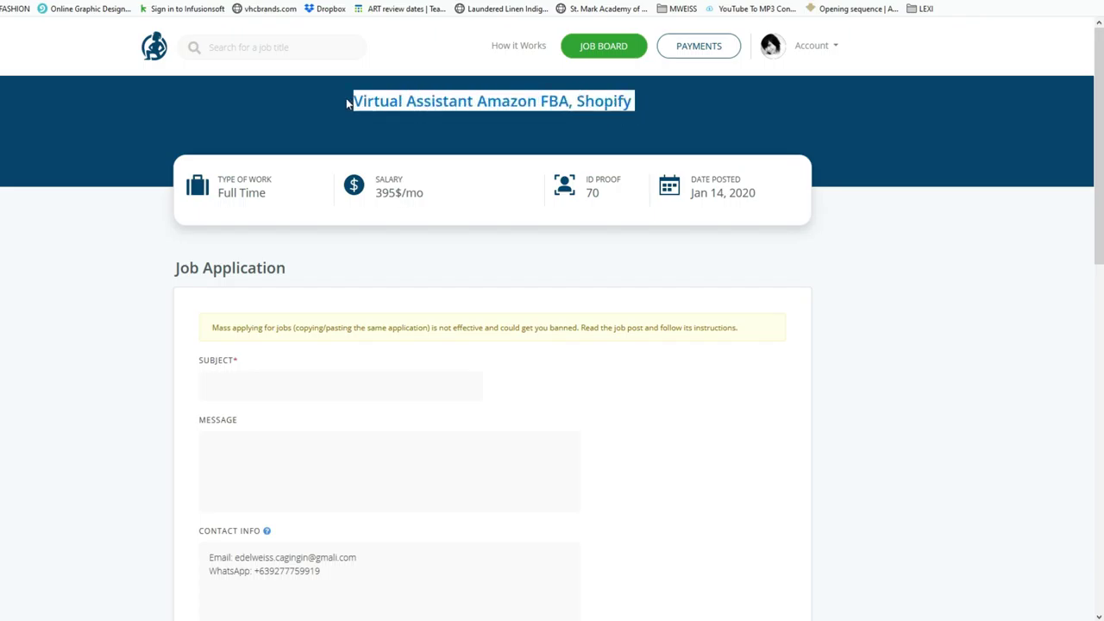
key(ctrl+Tab)
click(535, 142)
drag(469, 143, 610, 144)
key(ctrl+v)
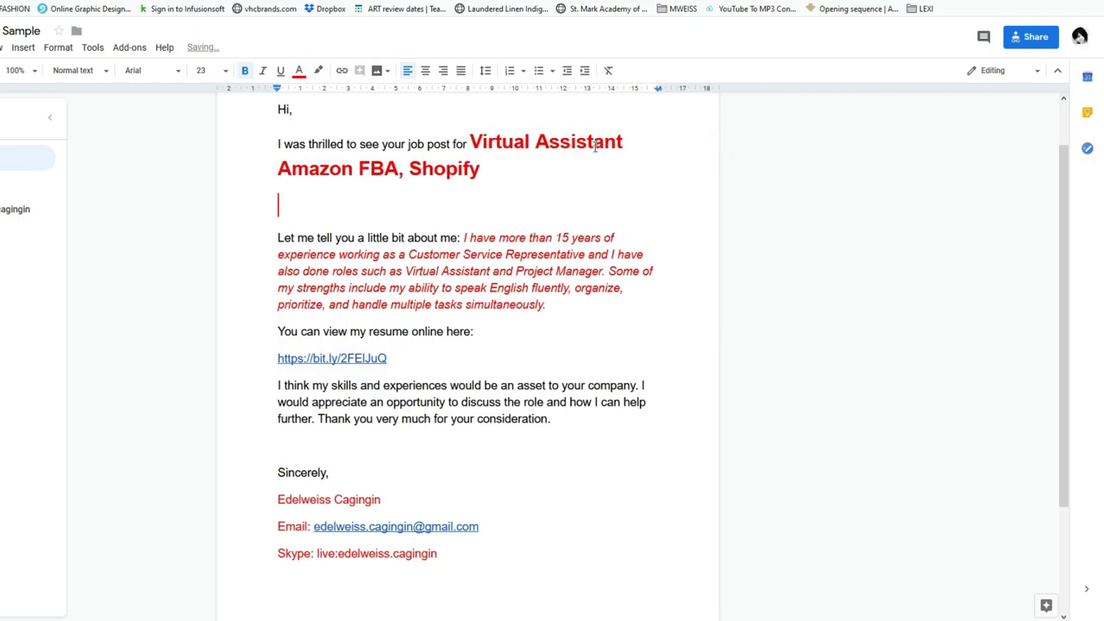
- End the cover letter's opening sentence with "position." after the job title and remove the empty line below it
click(527, 180)
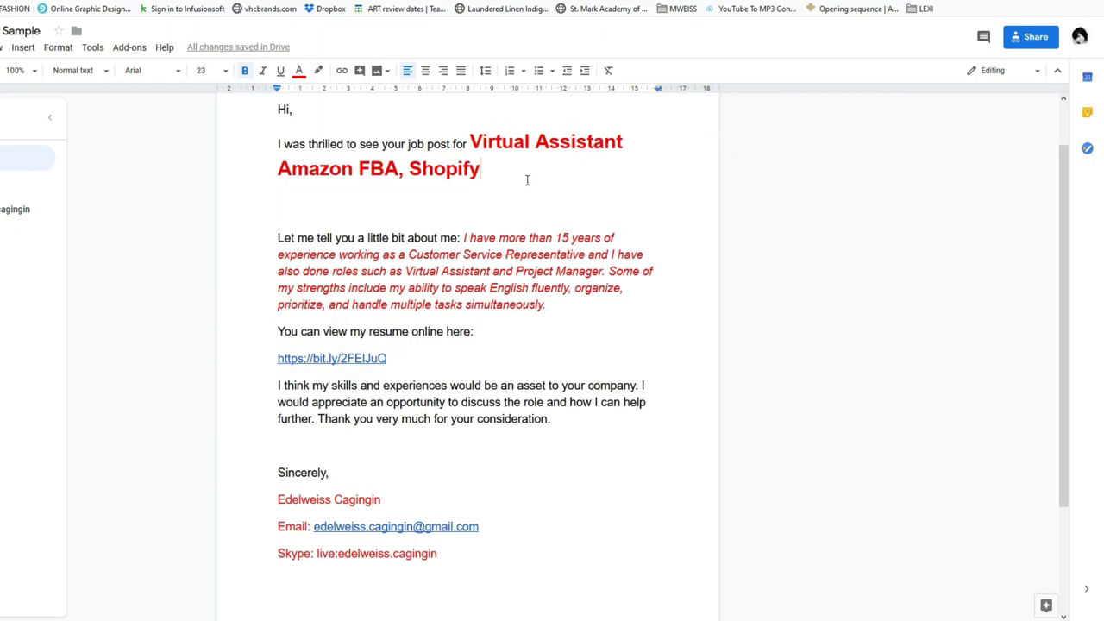
text(.)
key(Delete)
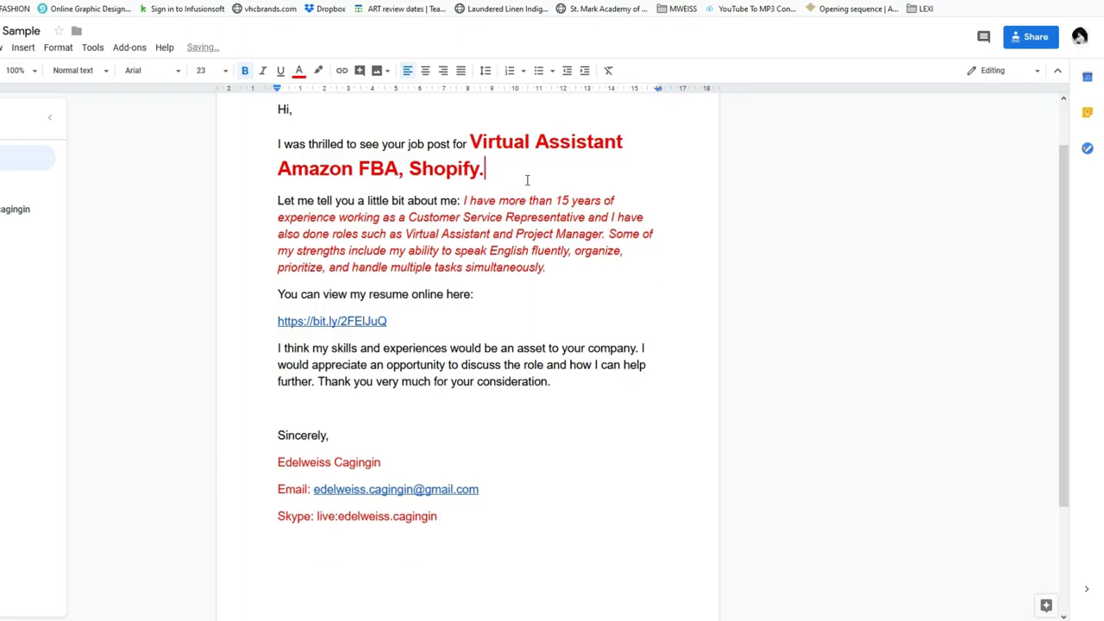
right_click(542, 172)
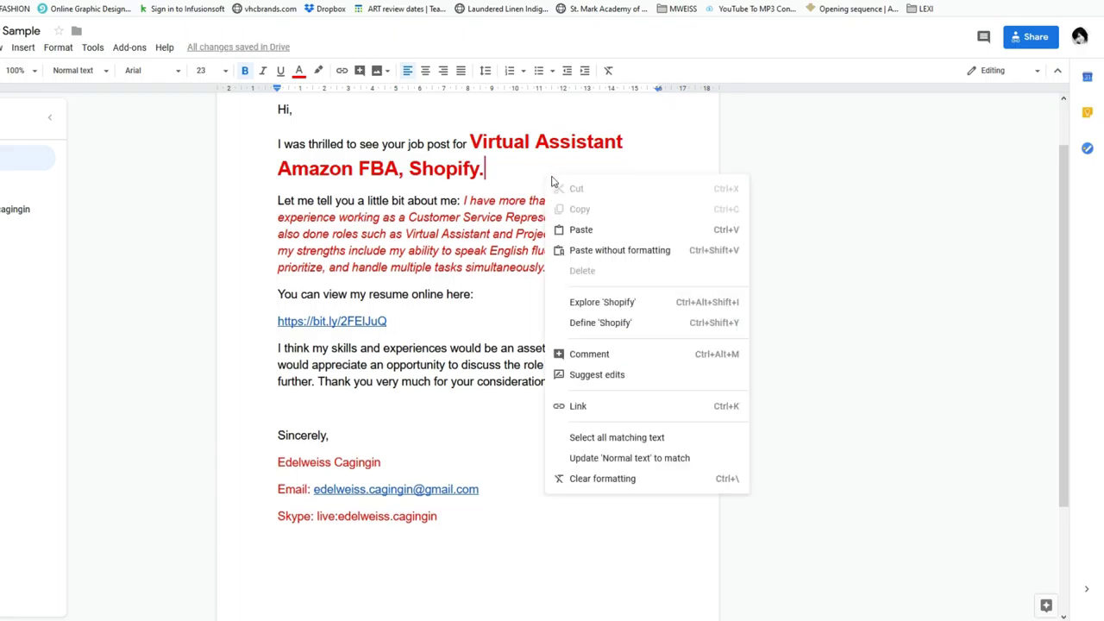
click(522, 159)
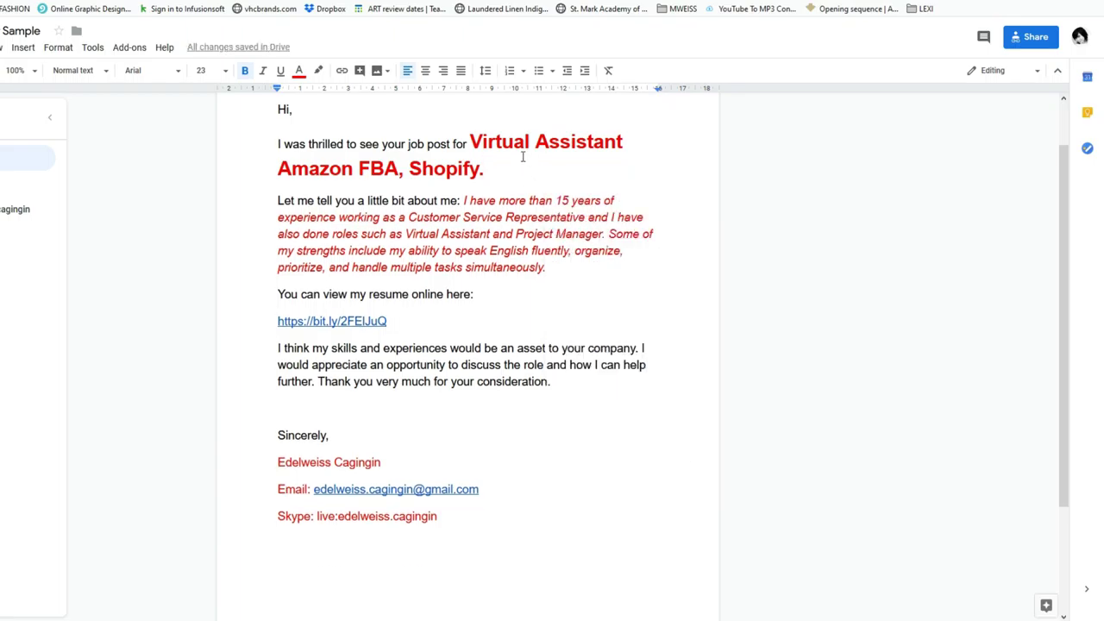
key(Left)
text(position)
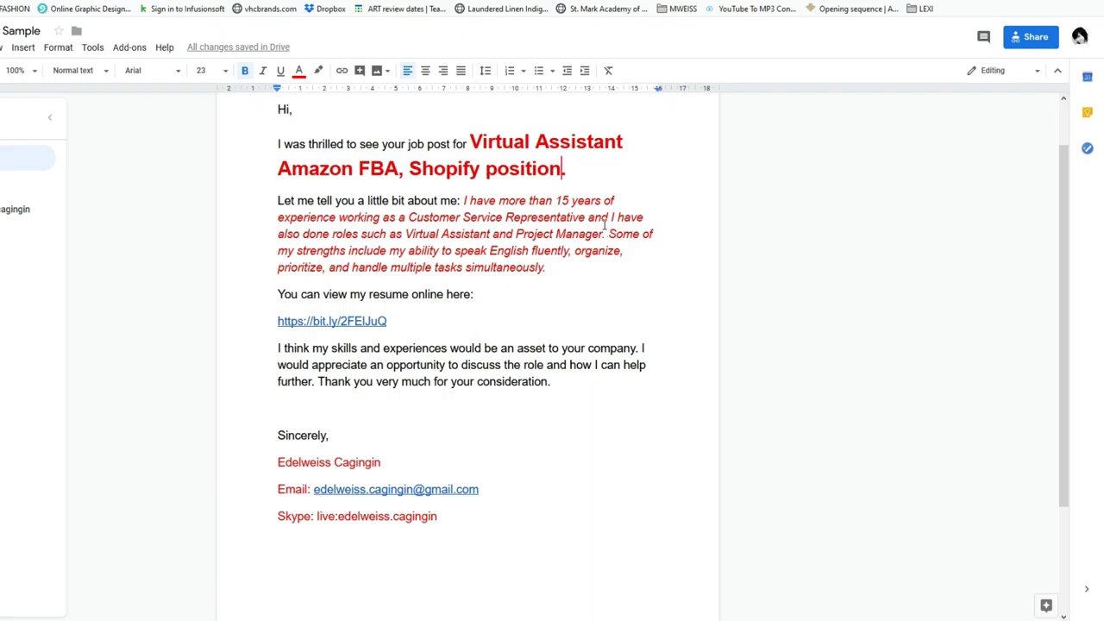
- Add to the opening paragraph: "I have been working for an e-commerce company for almost 4 years and I am familiar with Shopify and Amazon Seller Central."
click(586, 176)
text(I have been)
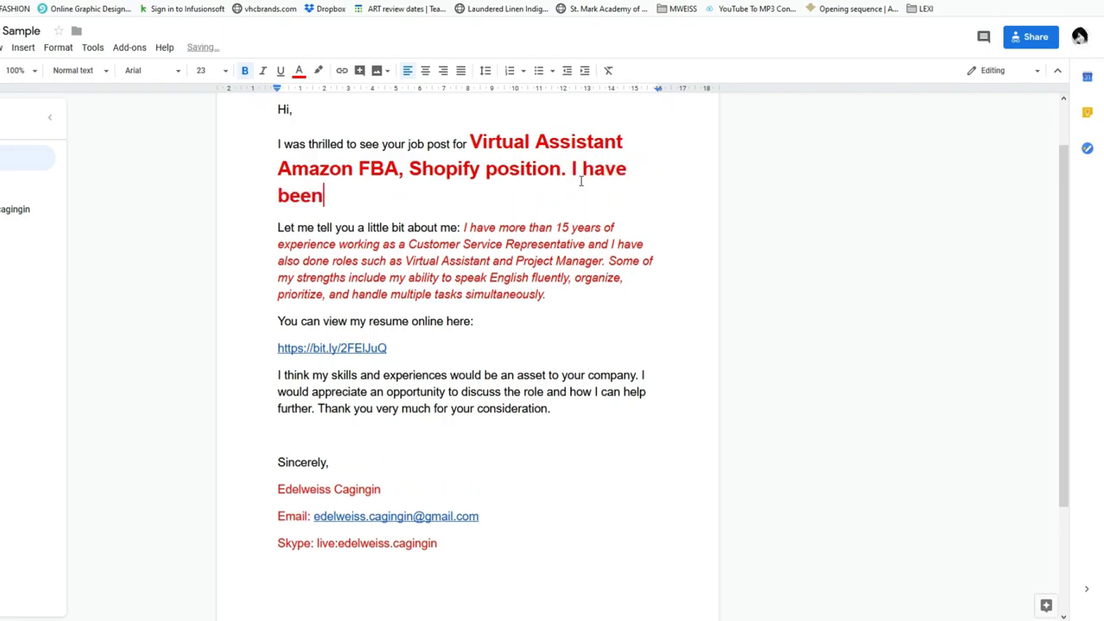
text( working for an )
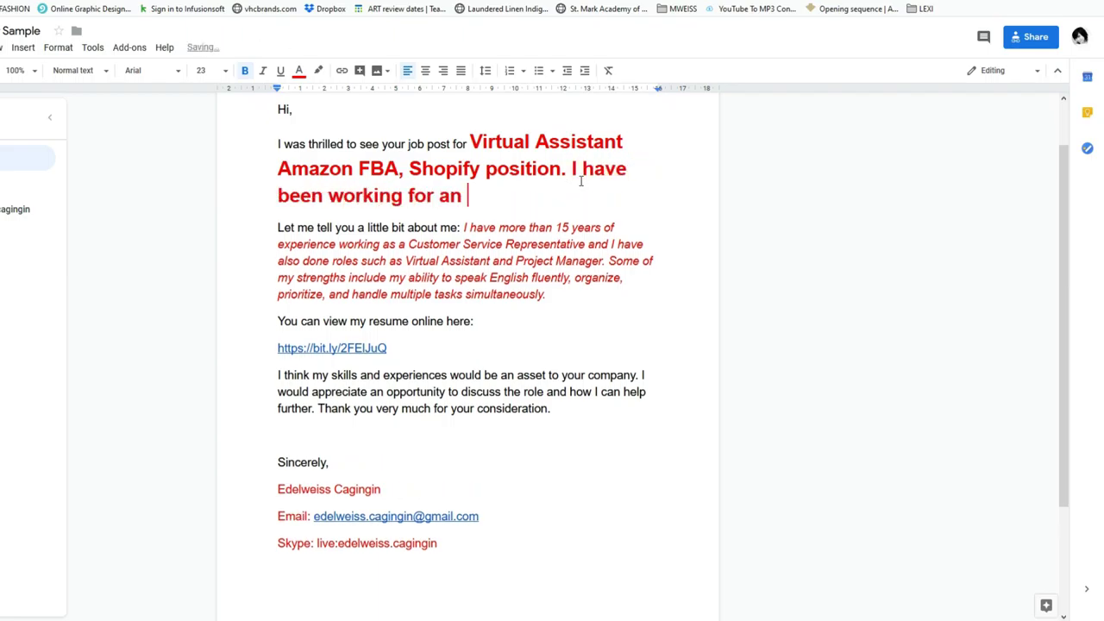
text(e-commerce company for almost)
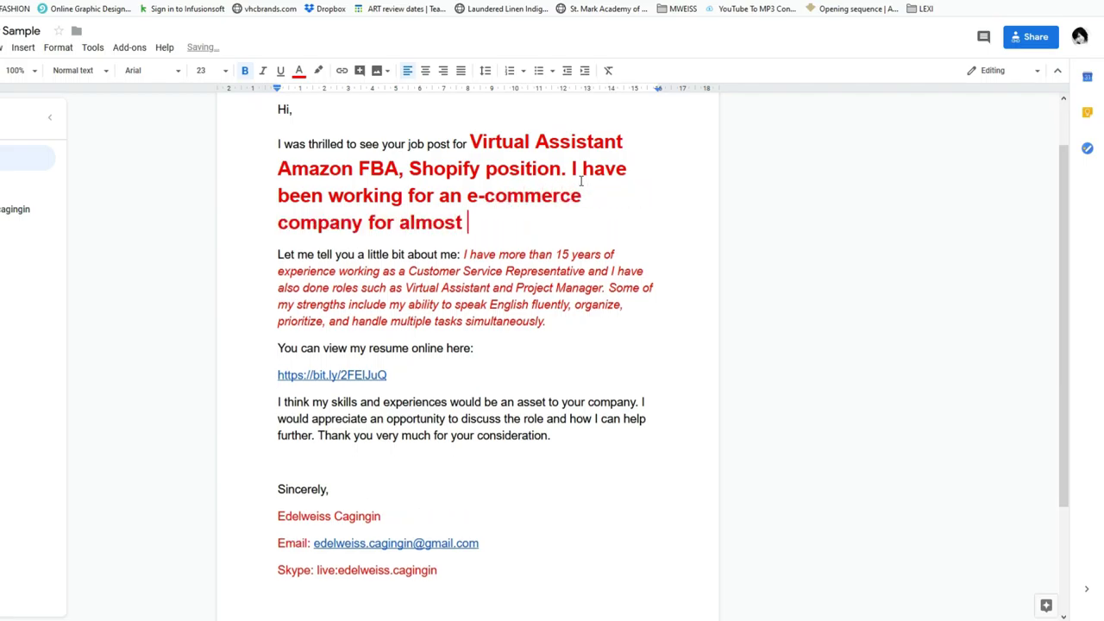
text(  4 years )
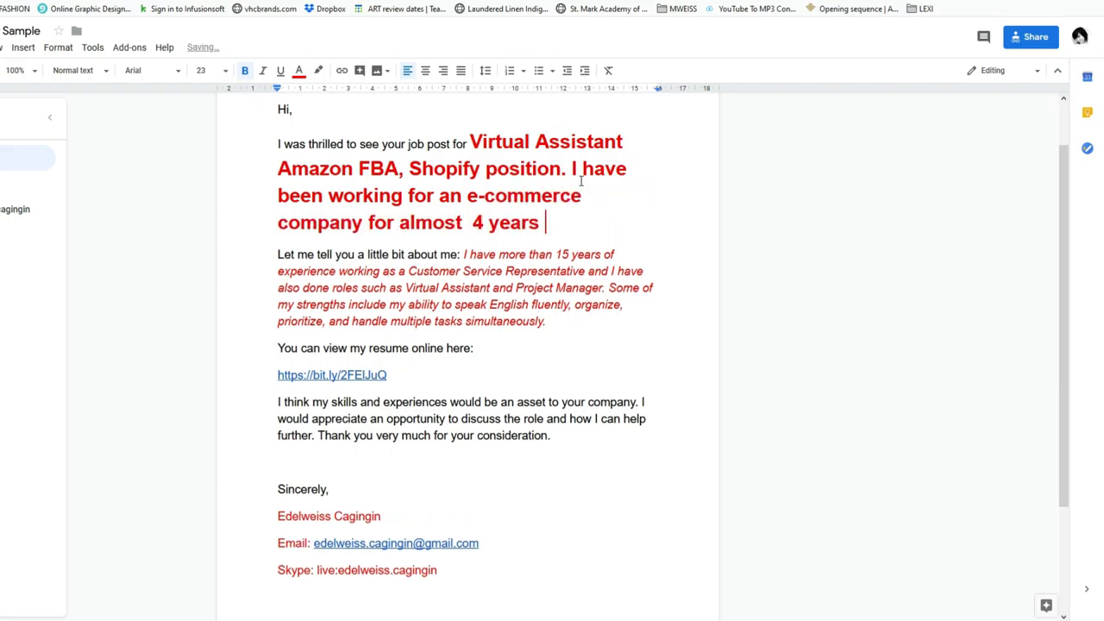
text(and I am faimi)
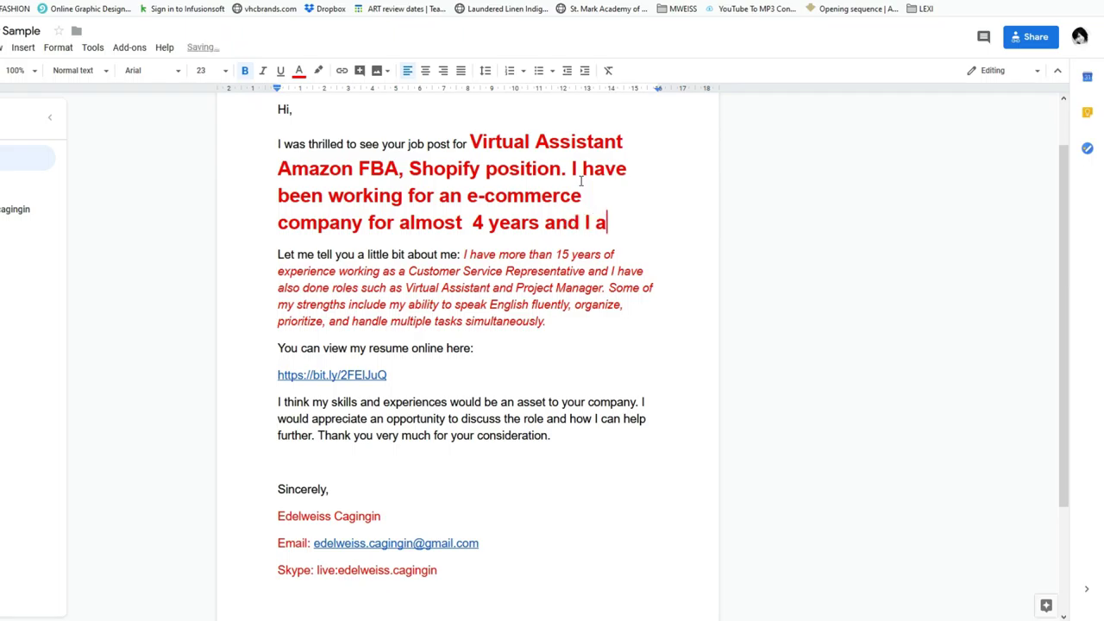
key(BackSpace)
key(BackSpace)
key(BackSpace)
text(mi)
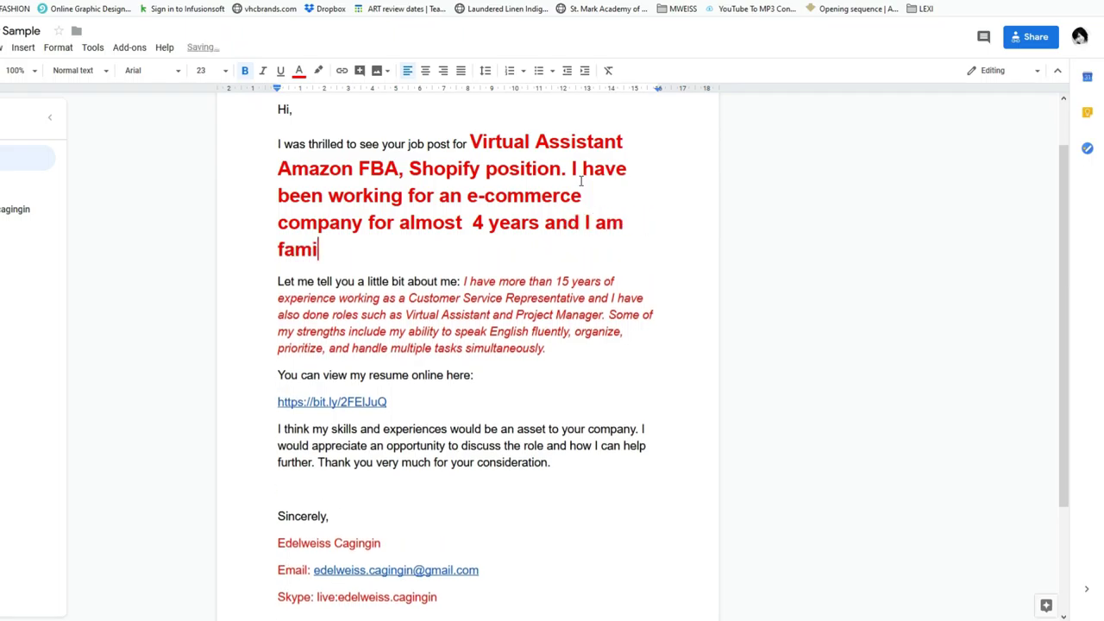
text(liar with Sho)
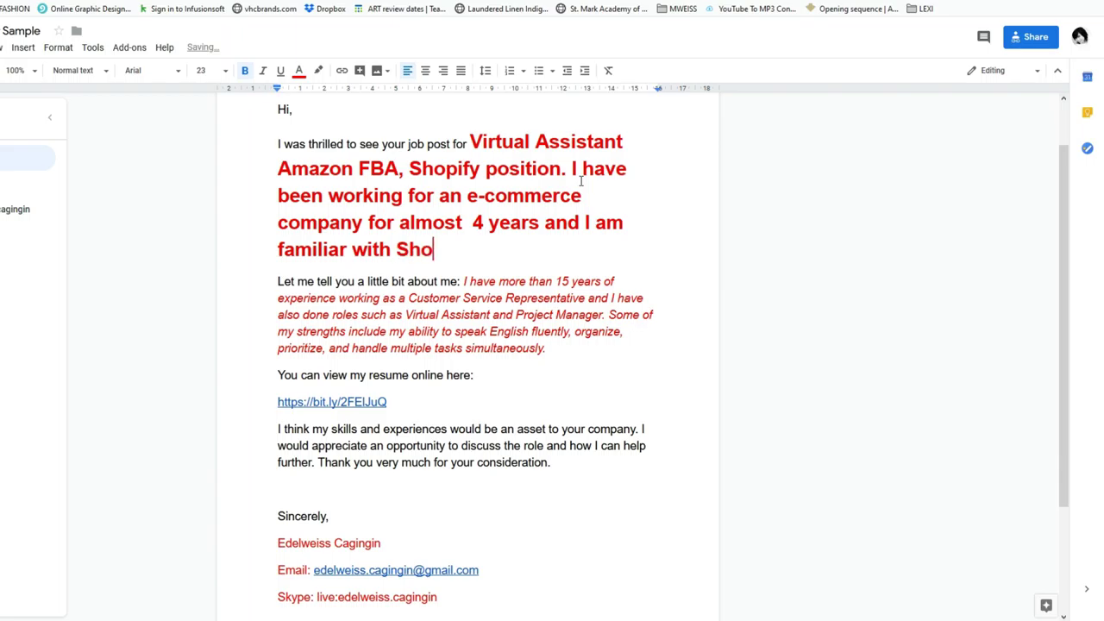
text(pify and Amaz)
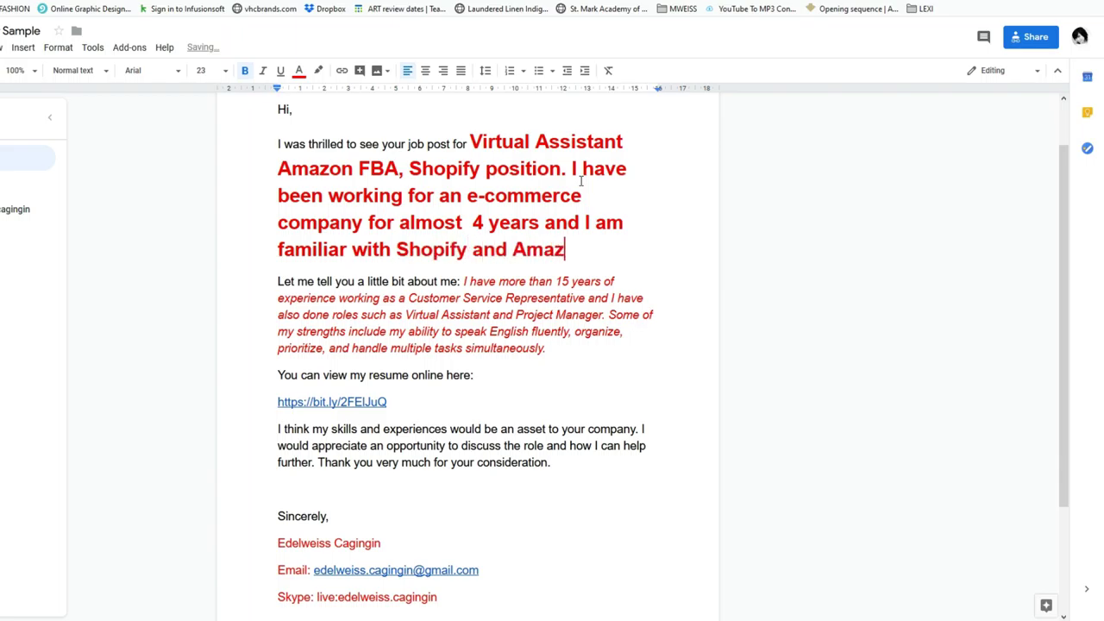
text(on Seller Central.)
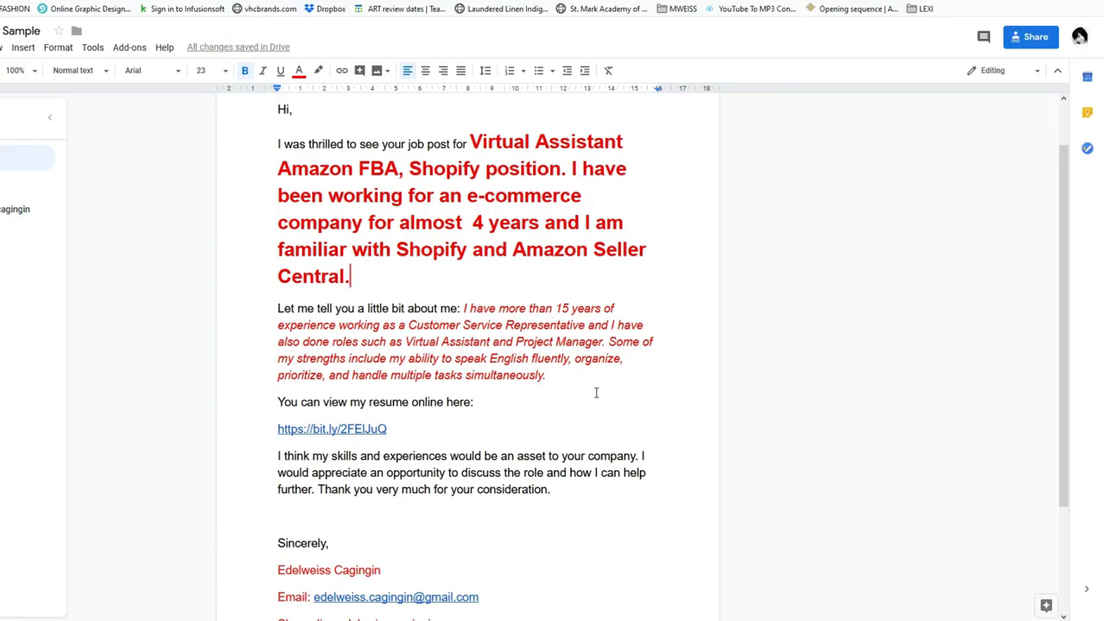
- Copy the whole cover letter, from greeting to signature, into the message of the Virtual Assistant job application
scroll(595, 393, down, 3)
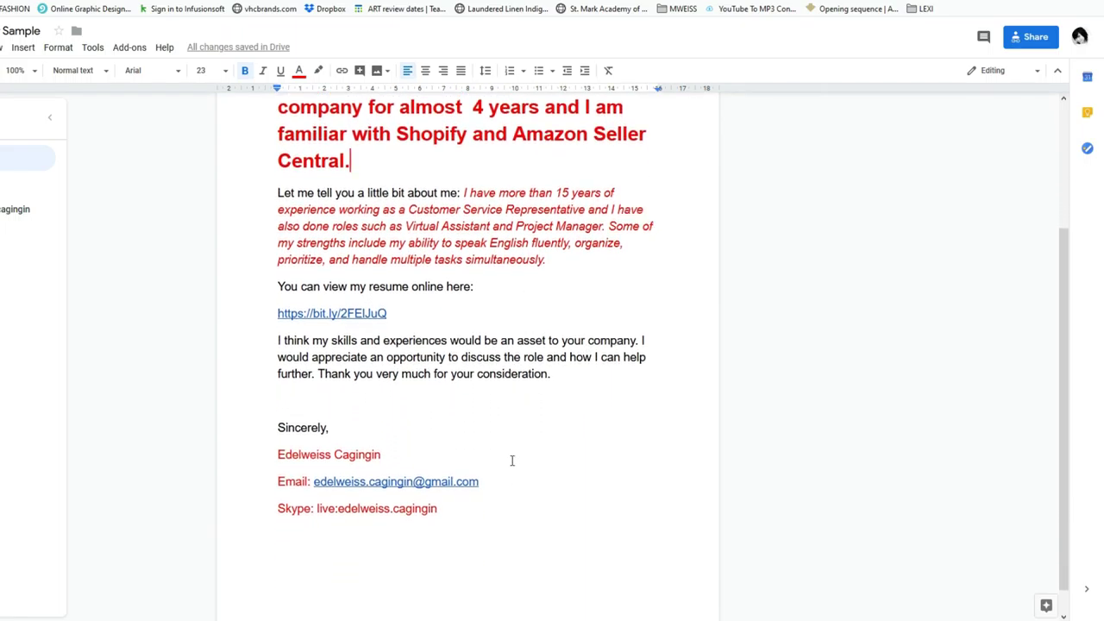
scroll(489, 515, down, 1)
drag(486, 522, 239, 111)
key(ctrl+c)
key(ctrl+Tab)
click(325, 495)
key(ctrl+v)
- Put a blank line after the greeting in the application message and review the pasted letter through to the signature
scroll(382, 463, up, 3)
scroll(362, 468, up, 2)
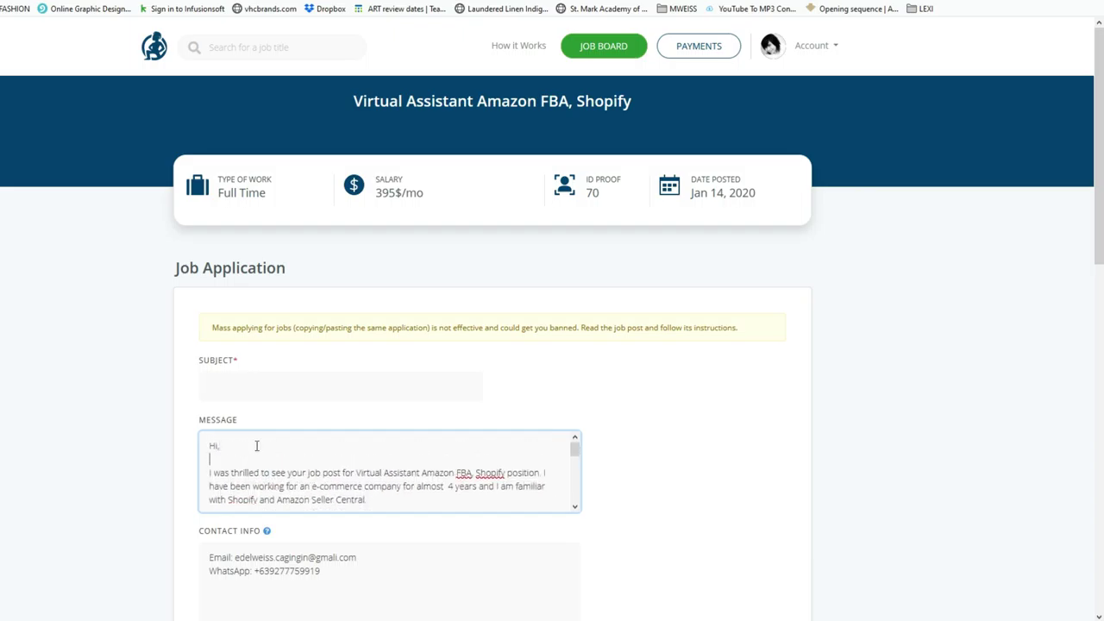
scroll(405, 423, down, 3)
scroll(387, 415, up, 4)
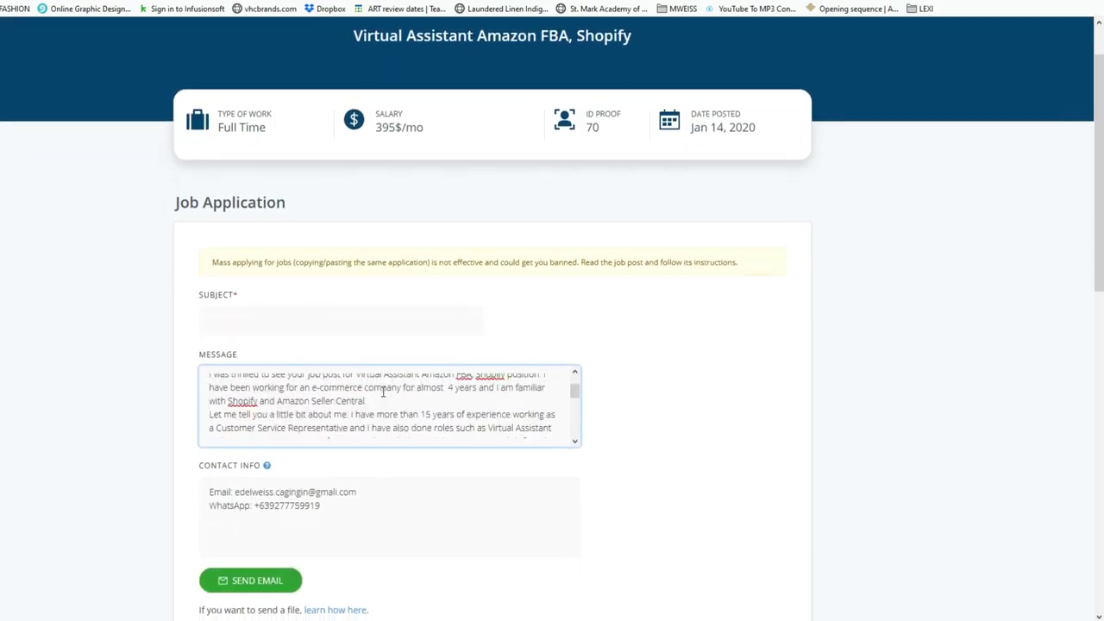
scroll(390, 422, down, 8)
scroll(448, 386, down, 4)
- Set the application's subject to "Job Application Virtual Assistant Amazon FBA and Shopify -" followed by the applicant's full name
click(265, 331)
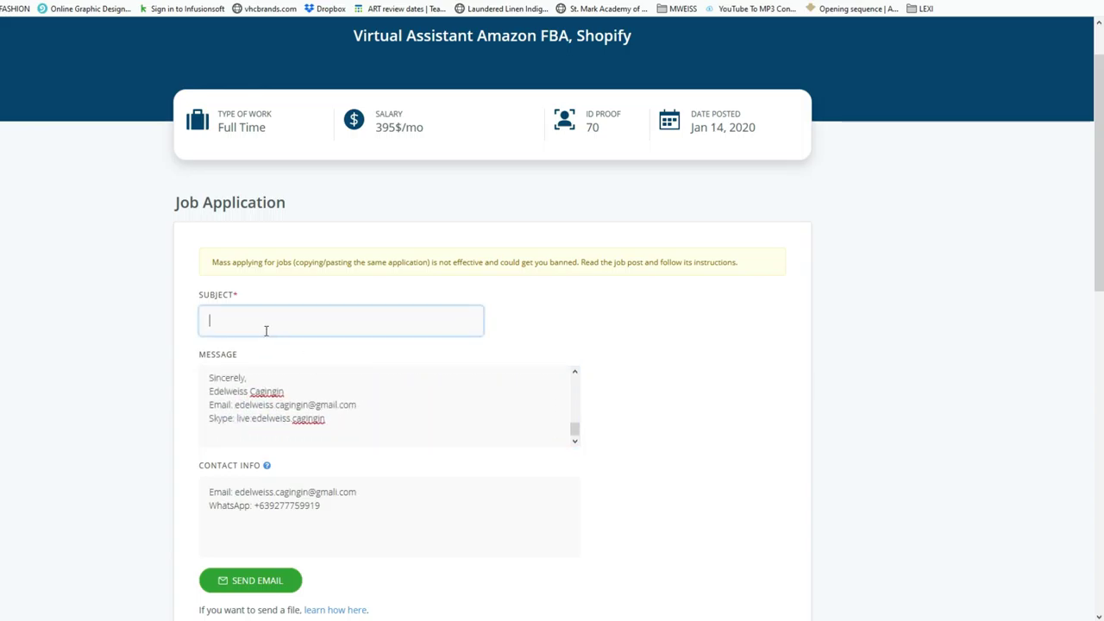
text(job)
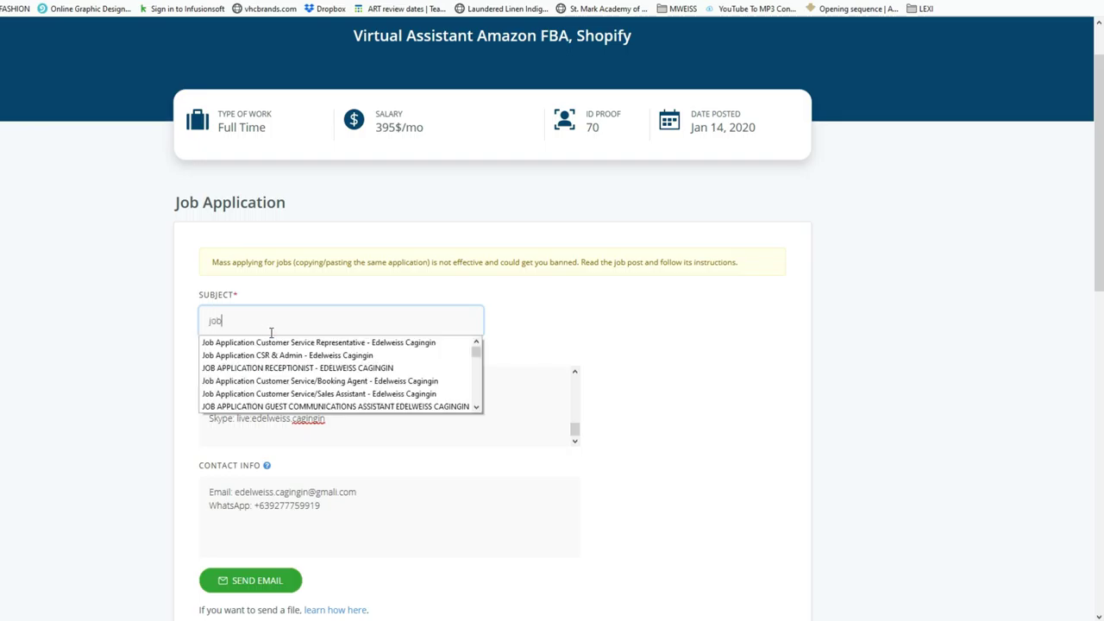
click(274, 343)
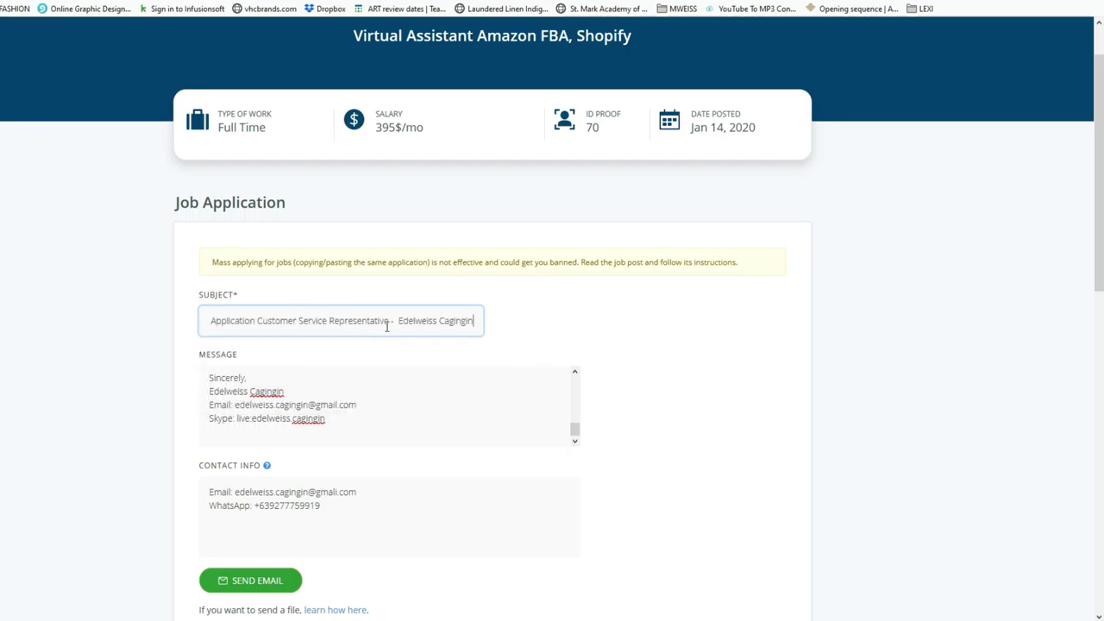
drag(391, 324, 258, 318)
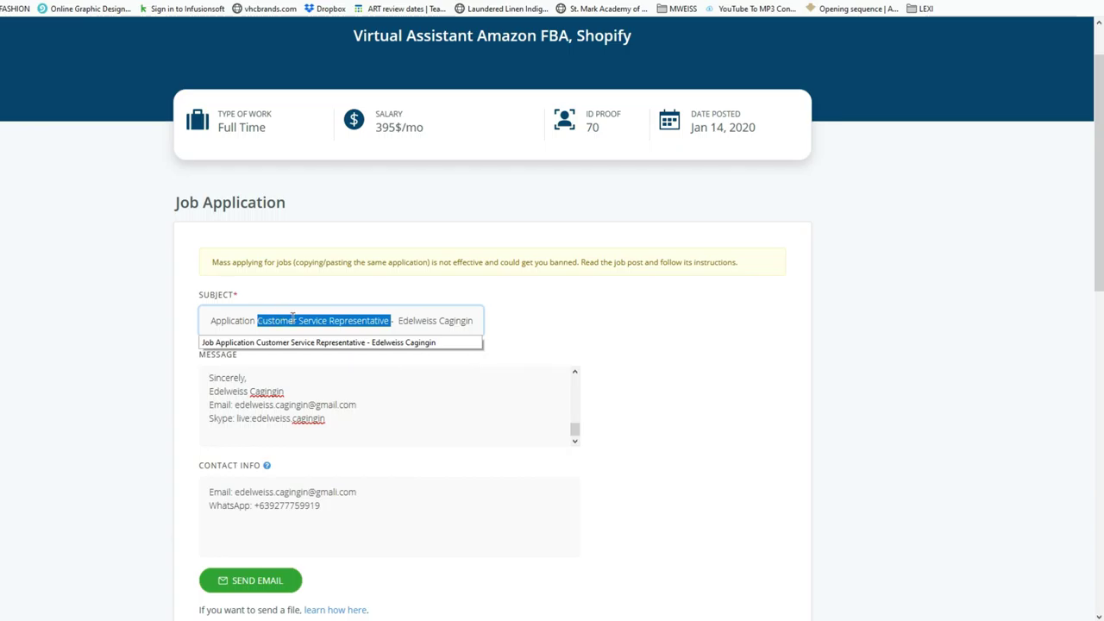
text(Virtual Assist)
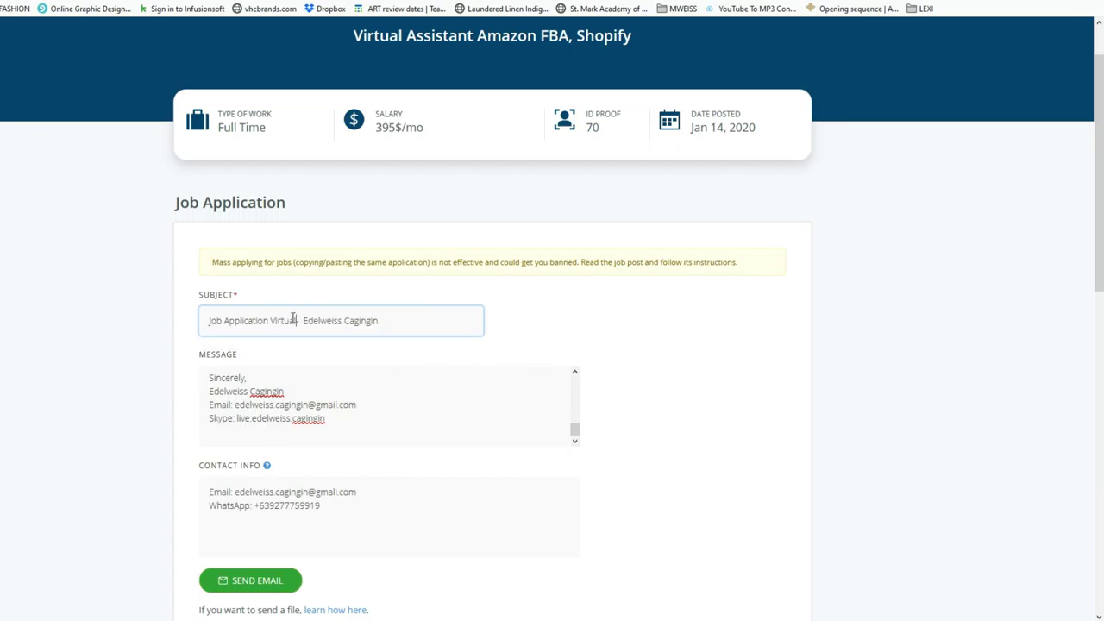
text(ant Amazon FBA)
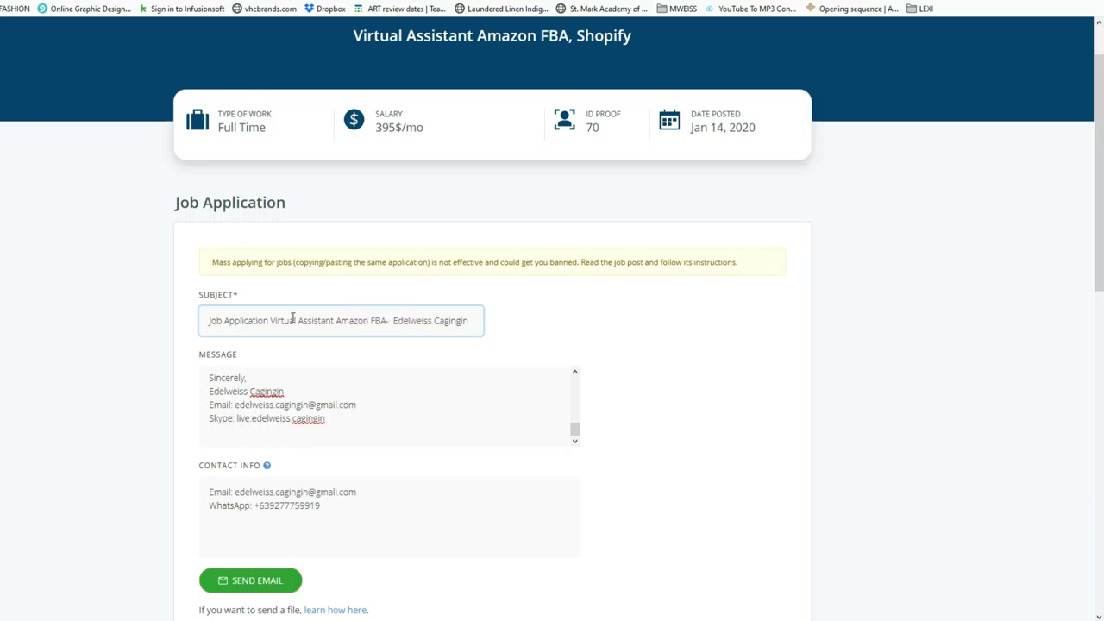
text( and Shopify)
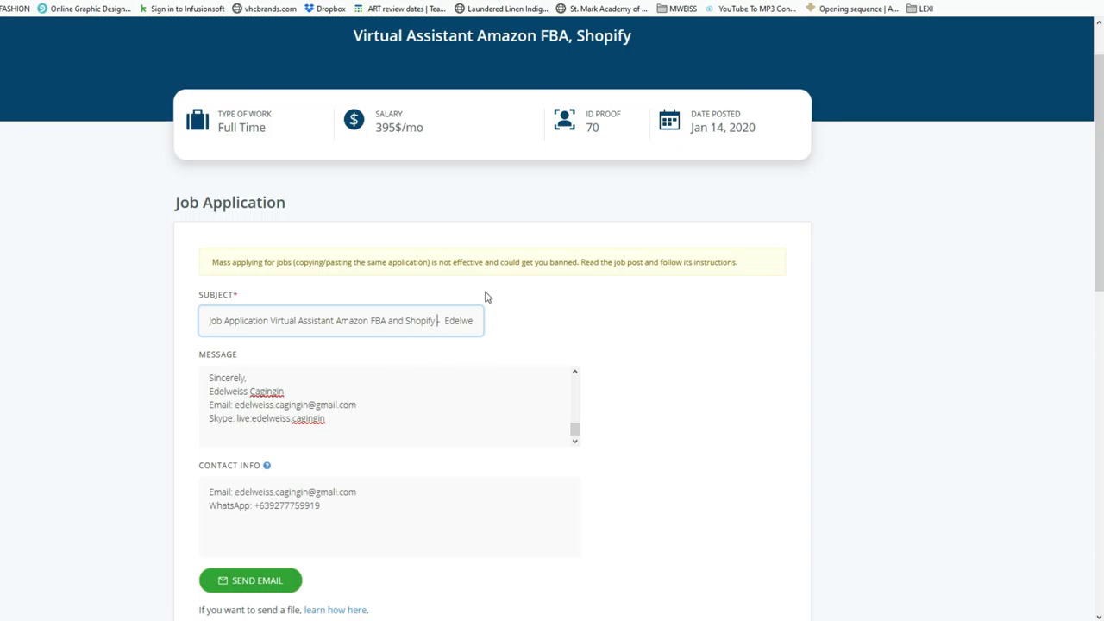
- Review the message, send the Virtual Assistant application email, and check the daily number of applications sent
scroll(635, 229, up, 1)
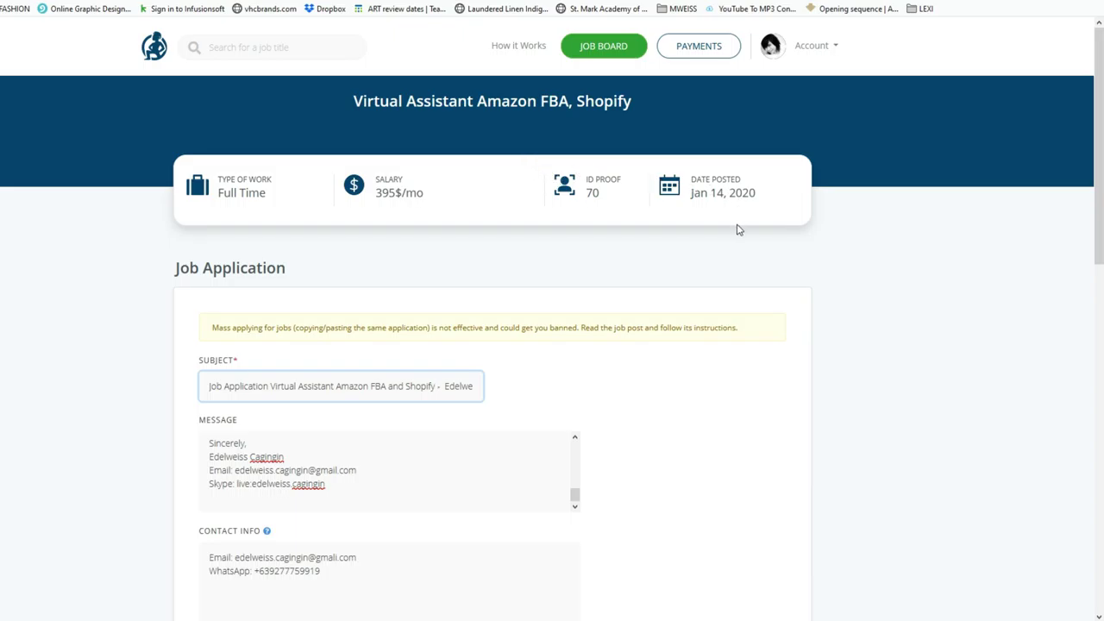
scroll(751, 287, down, 4)
scroll(373, 138, up, 6)
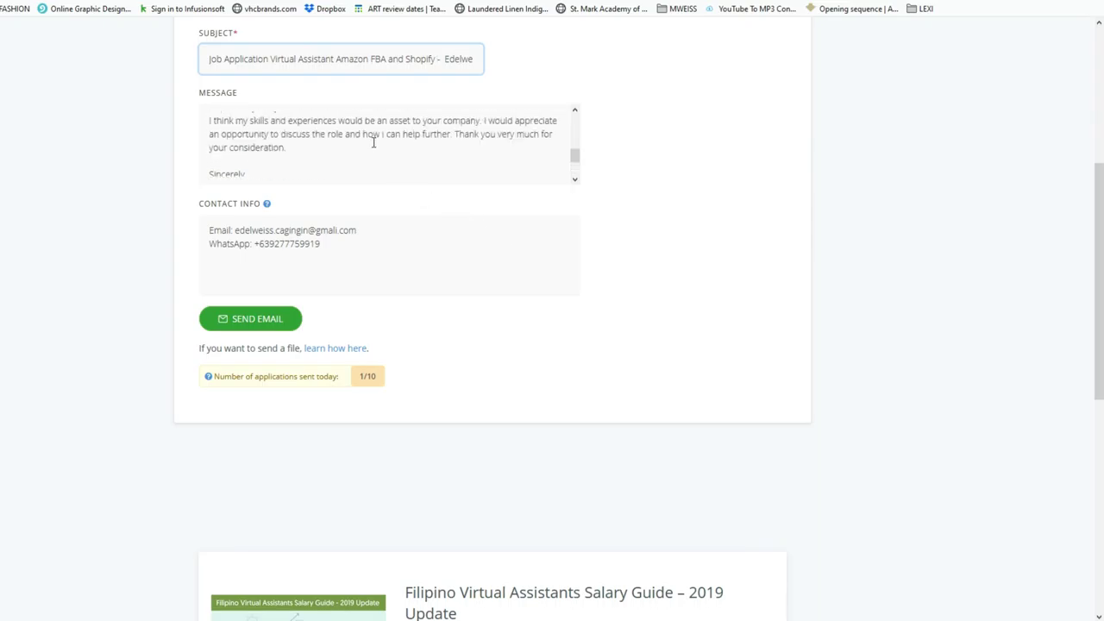
click(282, 383)
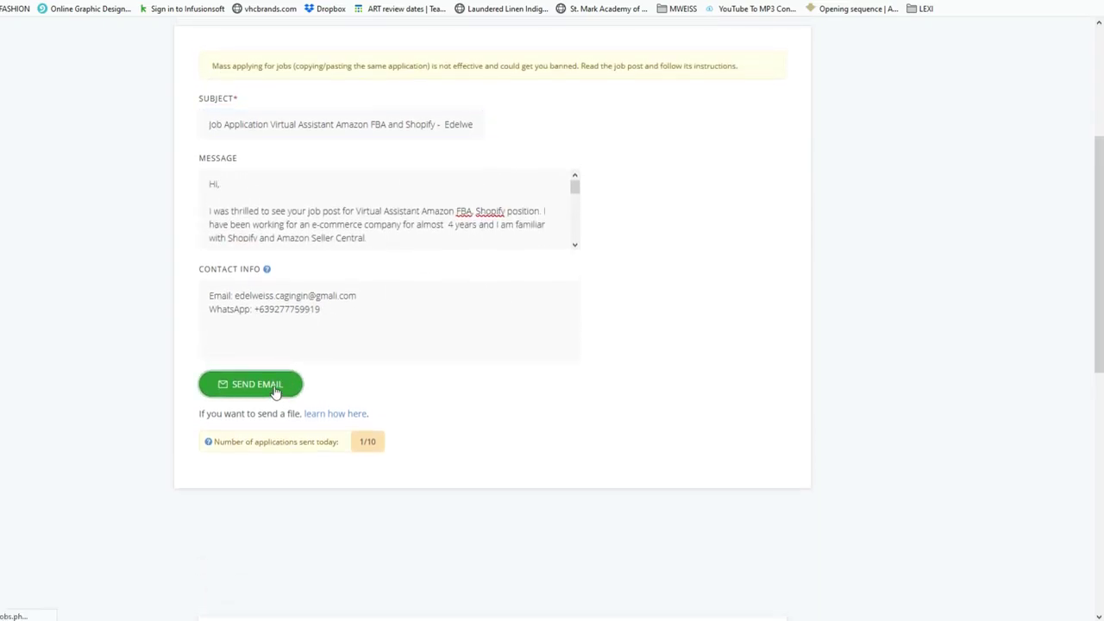
scroll(658, 342, down, 2)
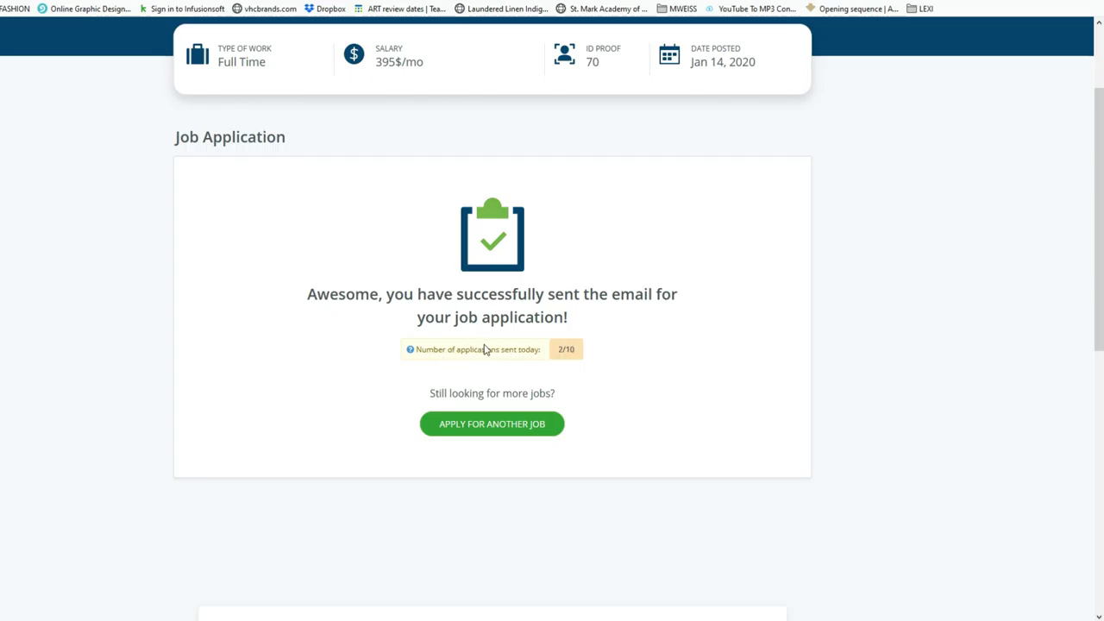
double_click(569, 349)
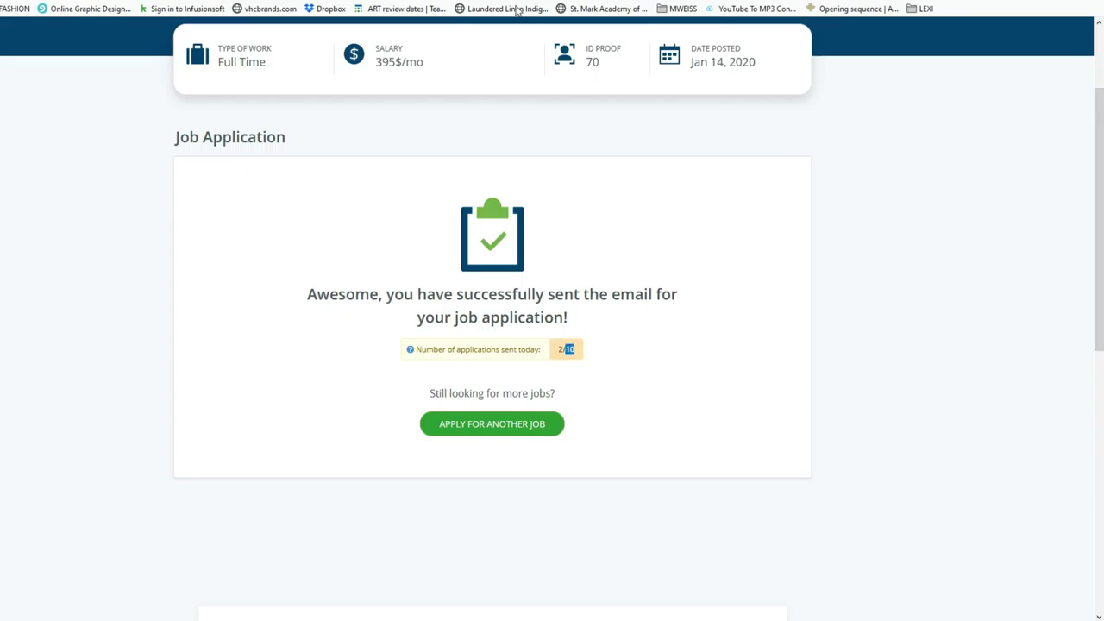